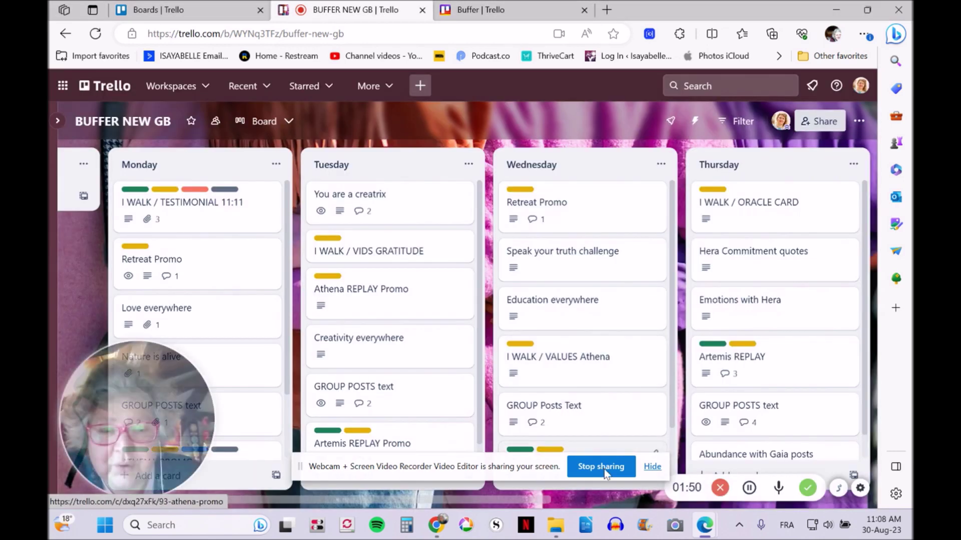
# Open File Explorer full screen and browse the 1 GB > 1 MONDAY and 2 TUESDAY folders.
pyautogui.click(562, 529)
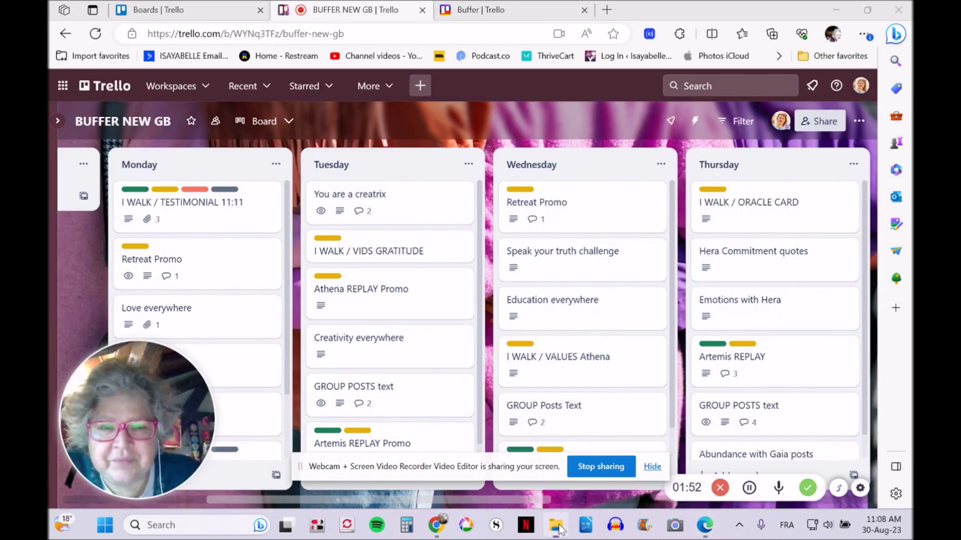
pyautogui.moveTo(620, 41); pyautogui.dragTo(465, 28)
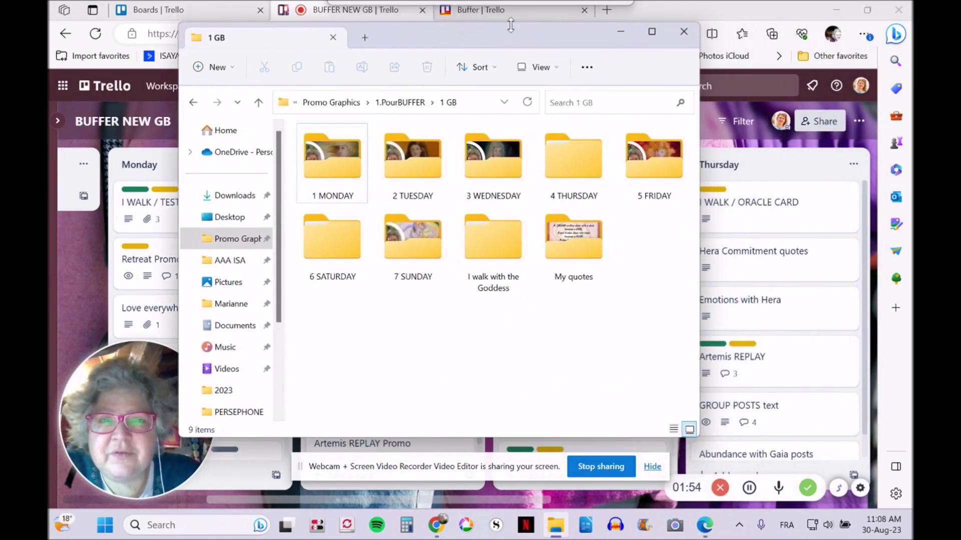
pyautogui.click(653, 32)
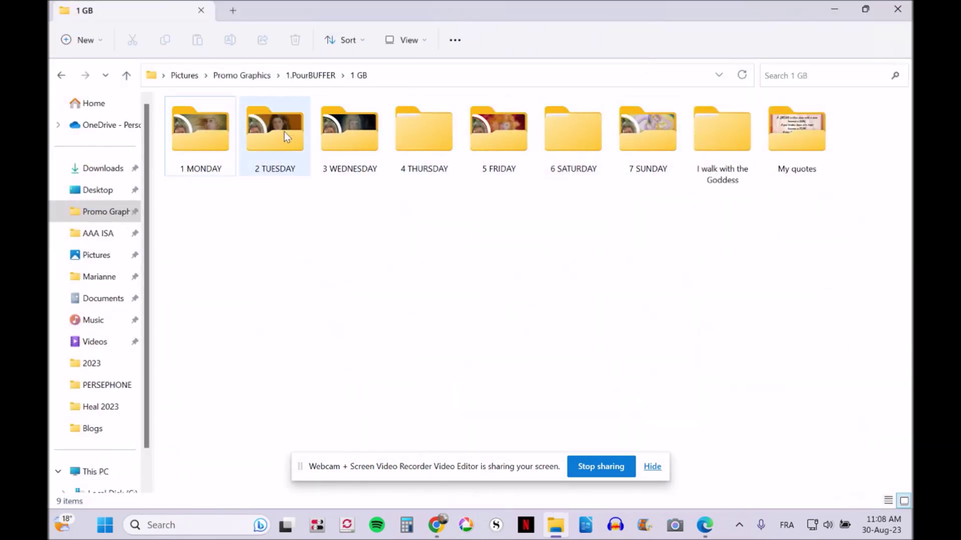
pyautogui.doubleClick(213, 140)
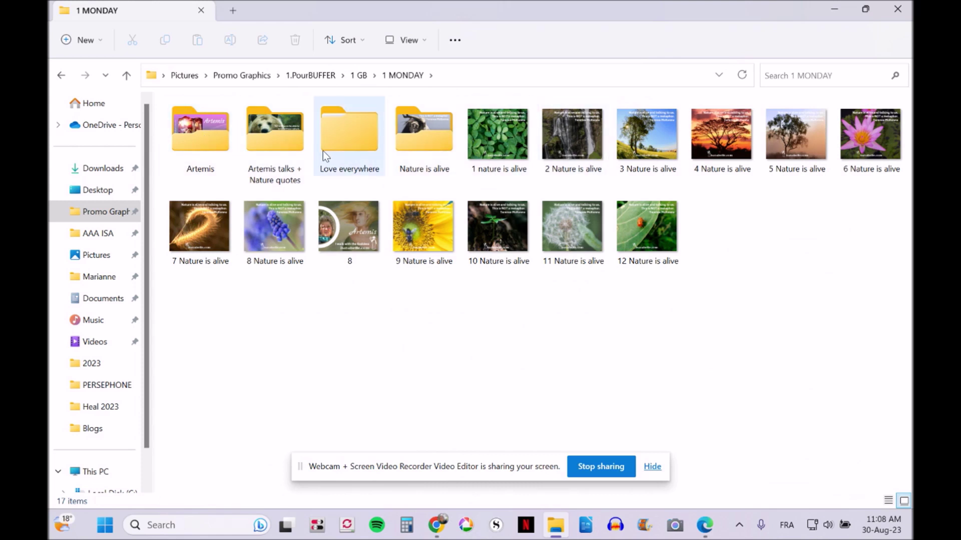
pyautogui.click(358, 76)
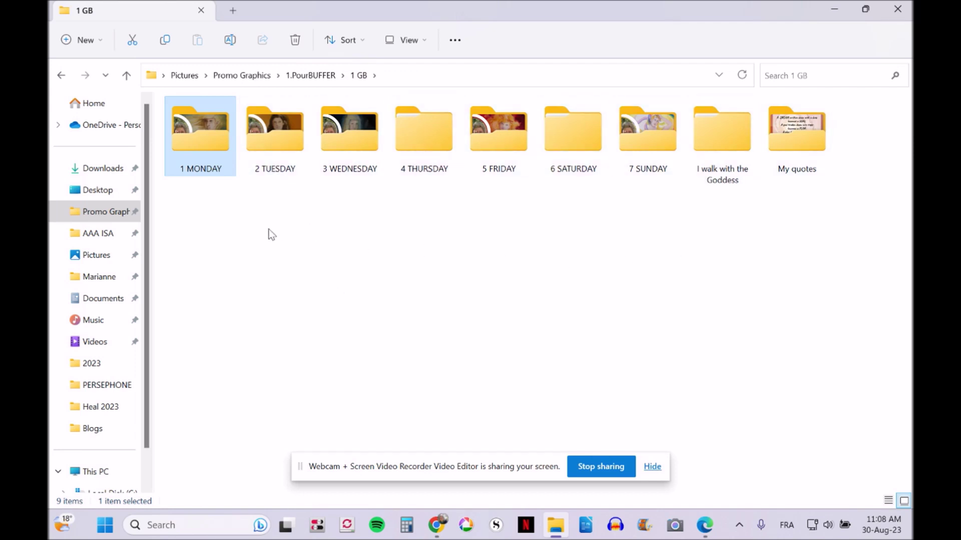
pyautogui.doubleClick(287, 146)
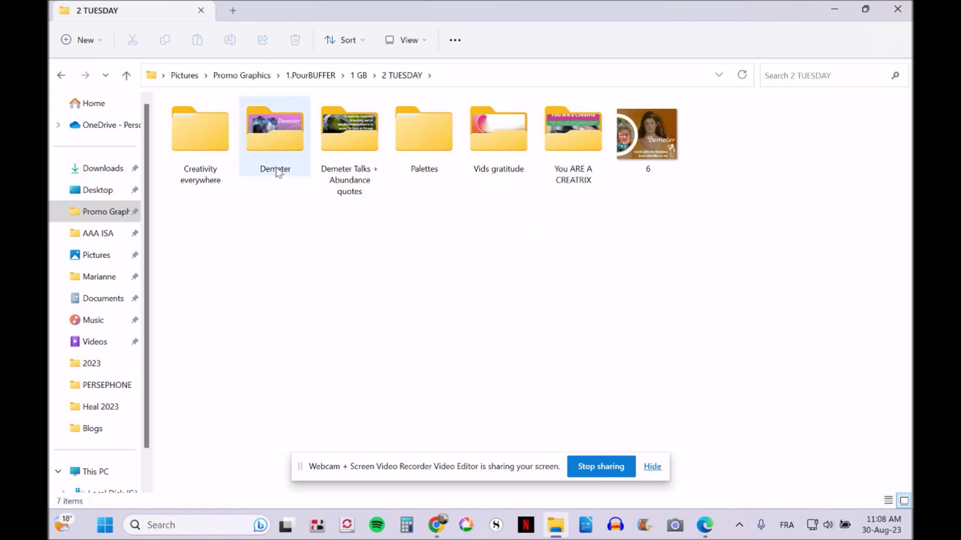
# Preview the Abundance 1 graphic in the Demeter Talks + Abundance quotes folder, then minimize Explorer.
pyautogui.moveTo(194, 138)
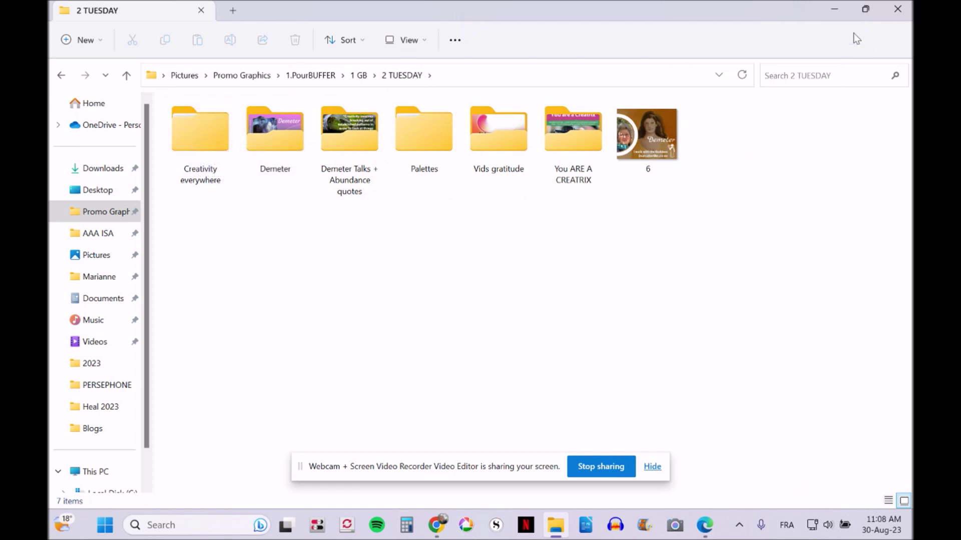
pyautogui.click(863, 11)
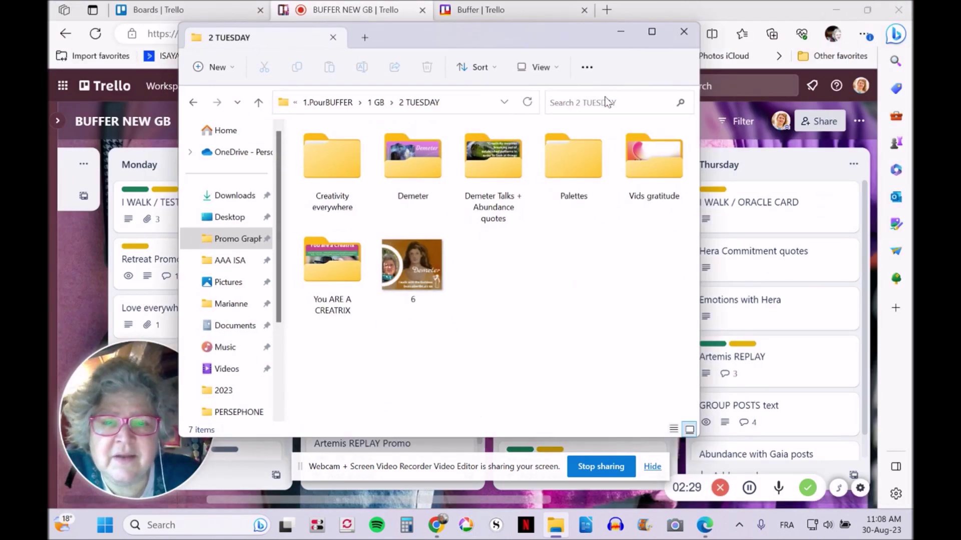
pyautogui.click(485, 167)
pyautogui.doubleClick(485, 164)
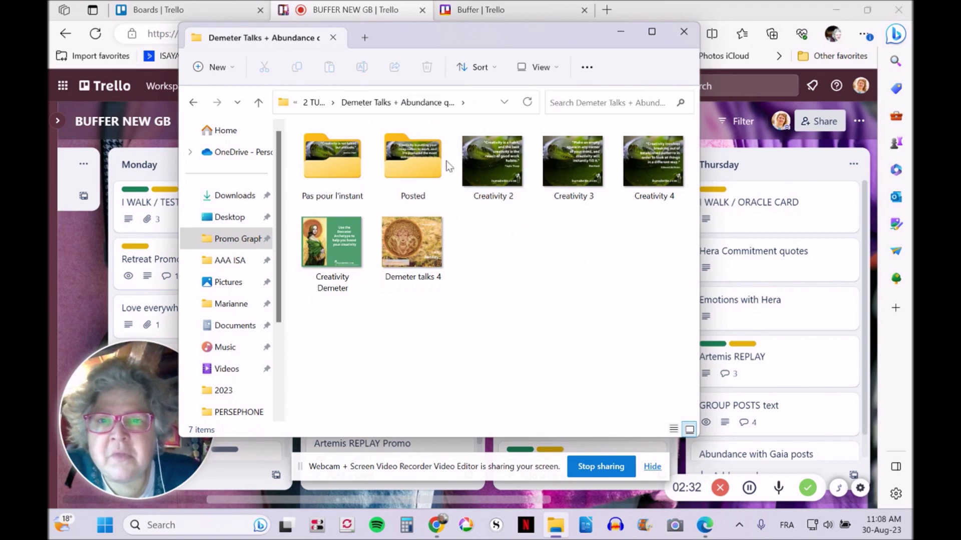
pyautogui.doubleClick(331, 156)
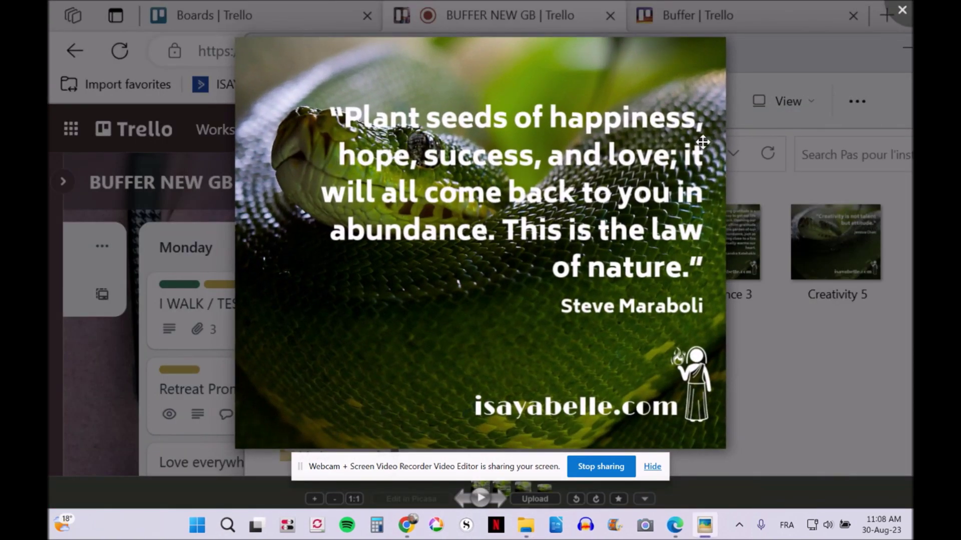
pyautogui.click(902, 11)
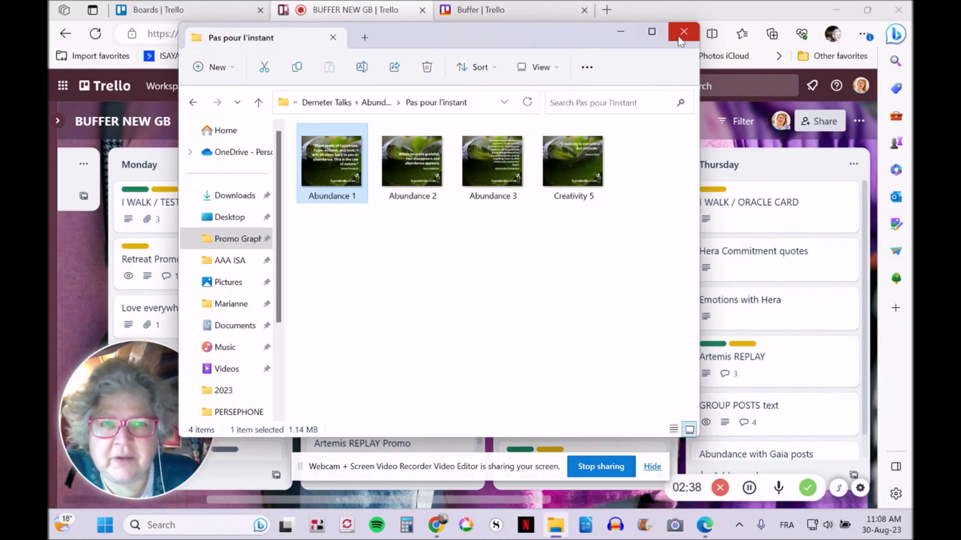
pyautogui.click(620, 33)
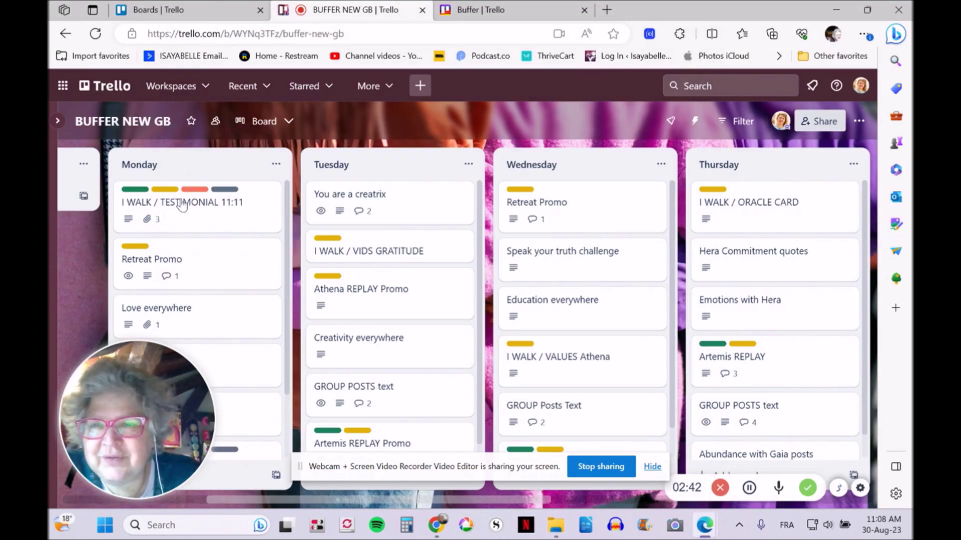
pyautogui.moveTo(335, 500); pyautogui.dragTo(184, 504)
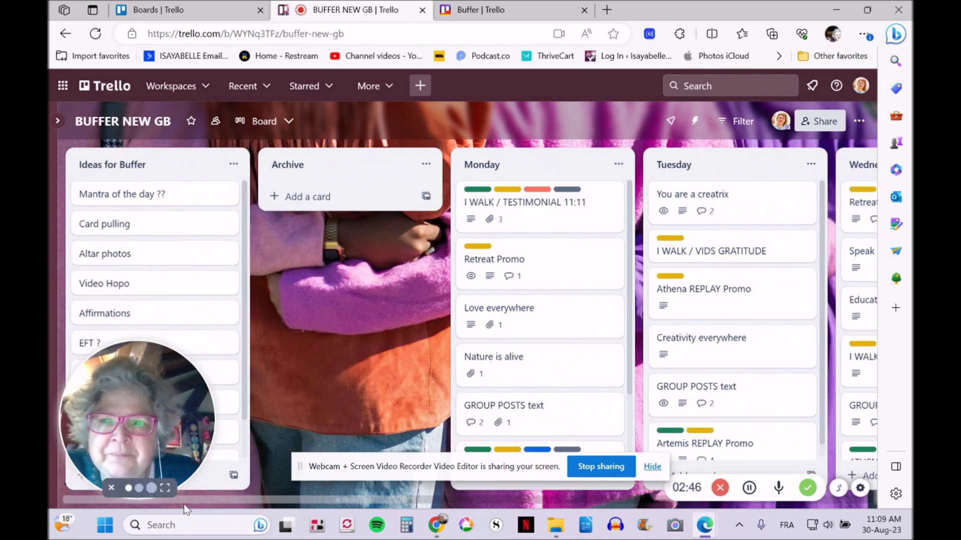
pyautogui.moveTo(303, 496); pyautogui.dragTo(374, 506)
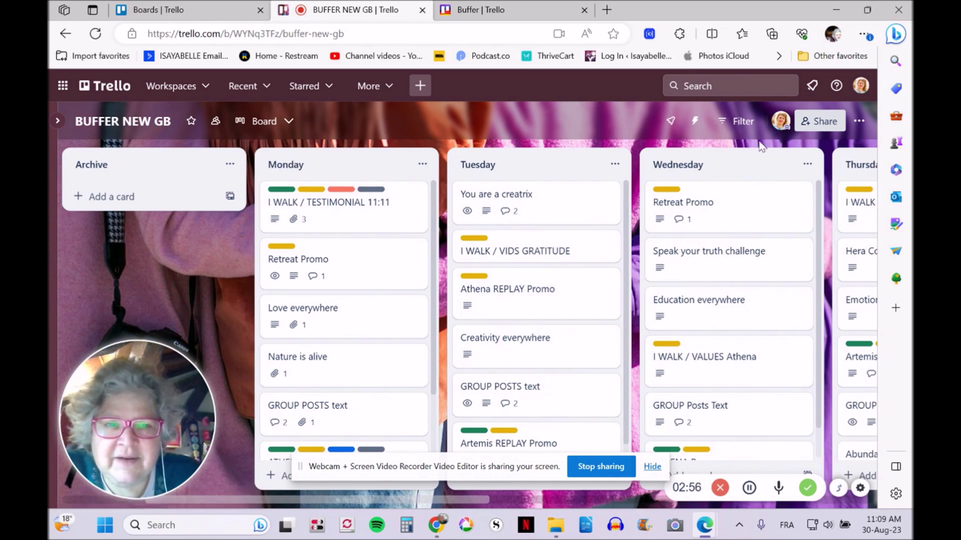
pyautogui.moveTo(458, 492); pyautogui.dragTo(165, 492)
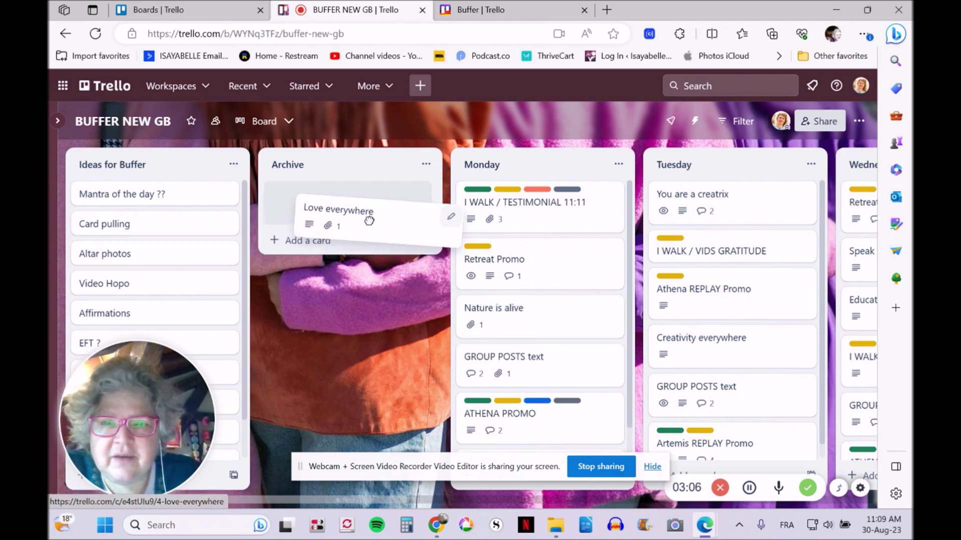
pyautogui.moveTo(369, 221); pyautogui.dragTo(524, 330)
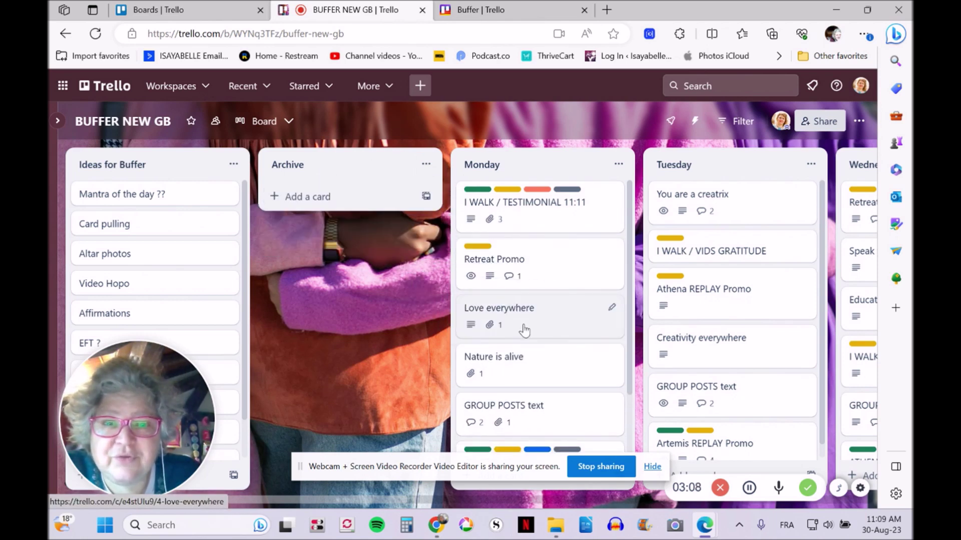
pyautogui.moveTo(538, 267); pyautogui.dragTo(547, 339)
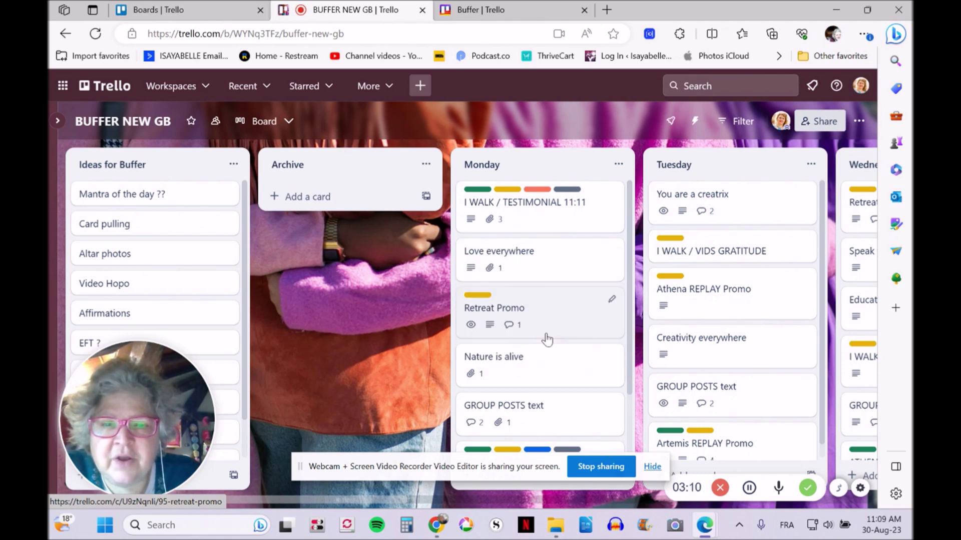
pyautogui.moveTo(536, 258); pyautogui.dragTo(549, 316)
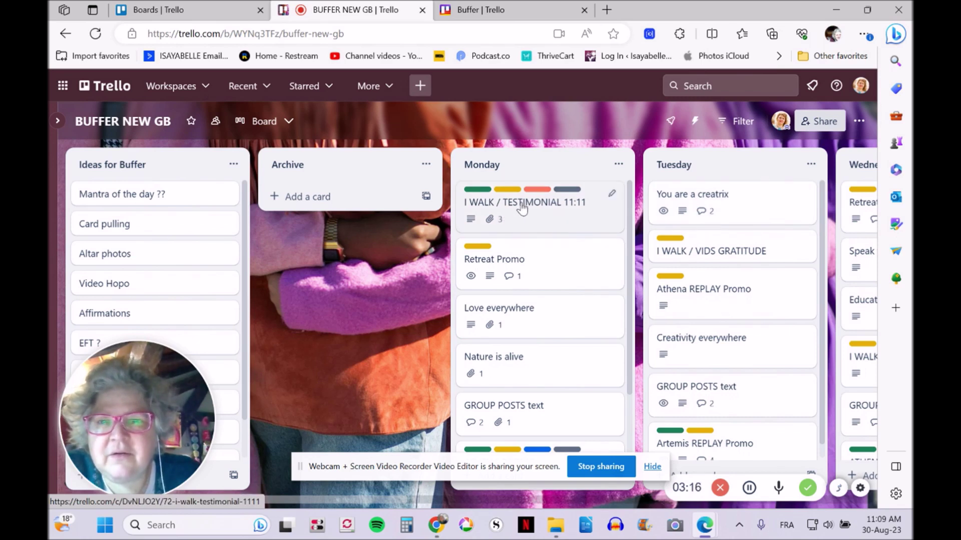
pyautogui.moveTo(522, 209)
pyautogui.mouseDown()
pyautogui.moveTo(331, 168)
pyautogui.moveTo(523, 186)
pyautogui.moveTo(526, 205)
pyautogui.mouseUp()
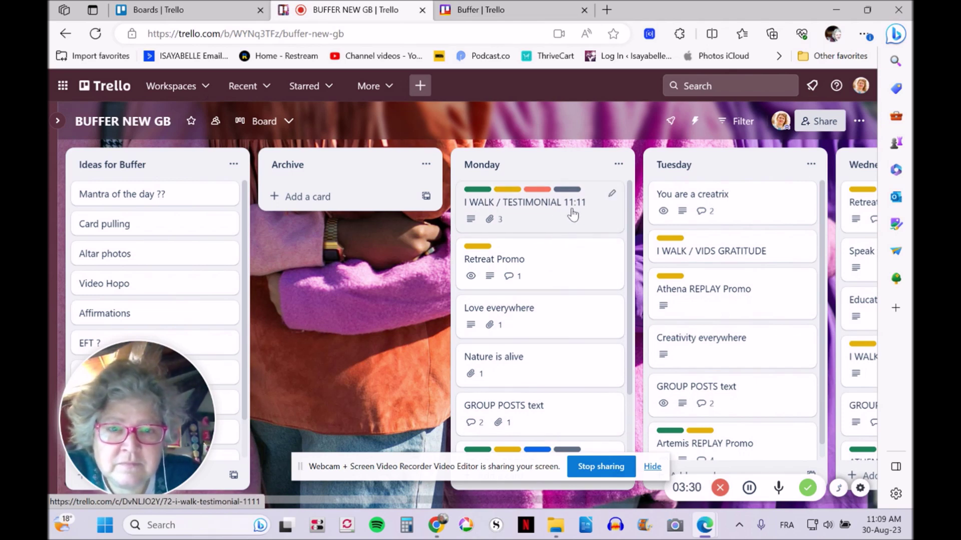
# Open the I WALK / TESTIMONIAL 11:11 card, check its labels and dates, and start editing its description.
pyautogui.click(542, 214)
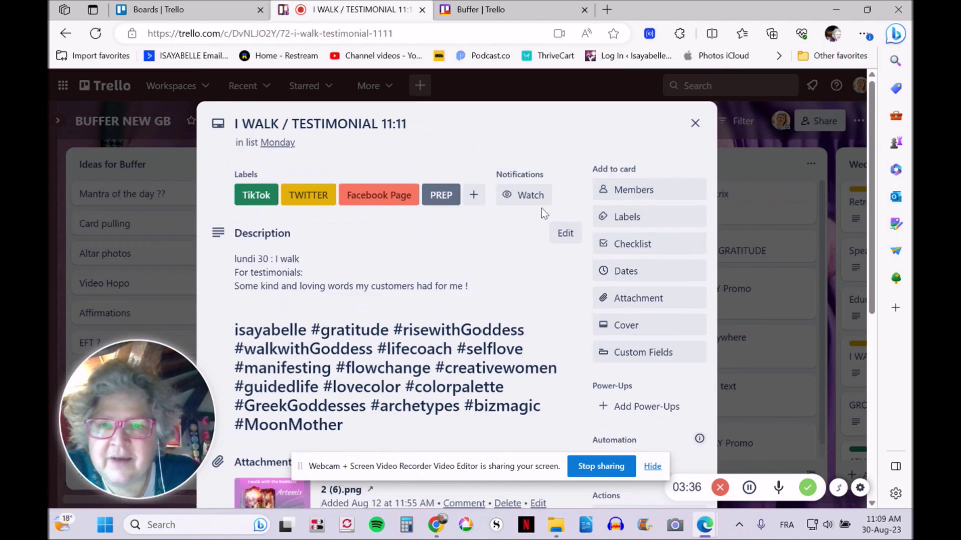
pyautogui.click(622, 219)
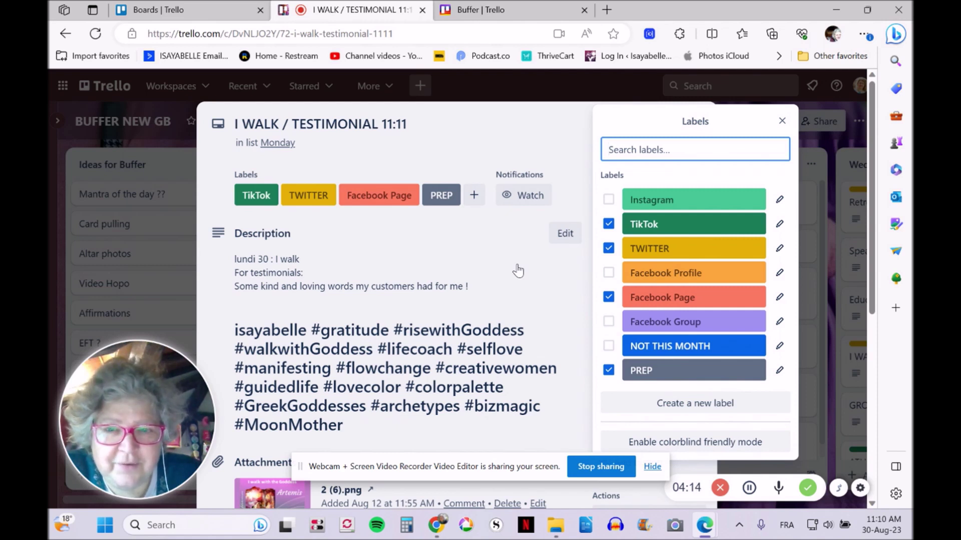
pyautogui.click(782, 122)
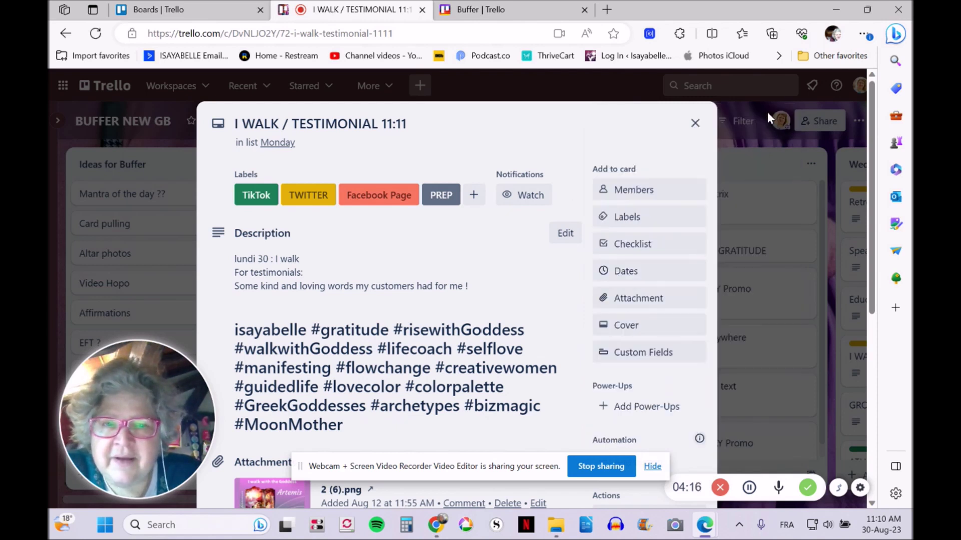
pyautogui.click(631, 280)
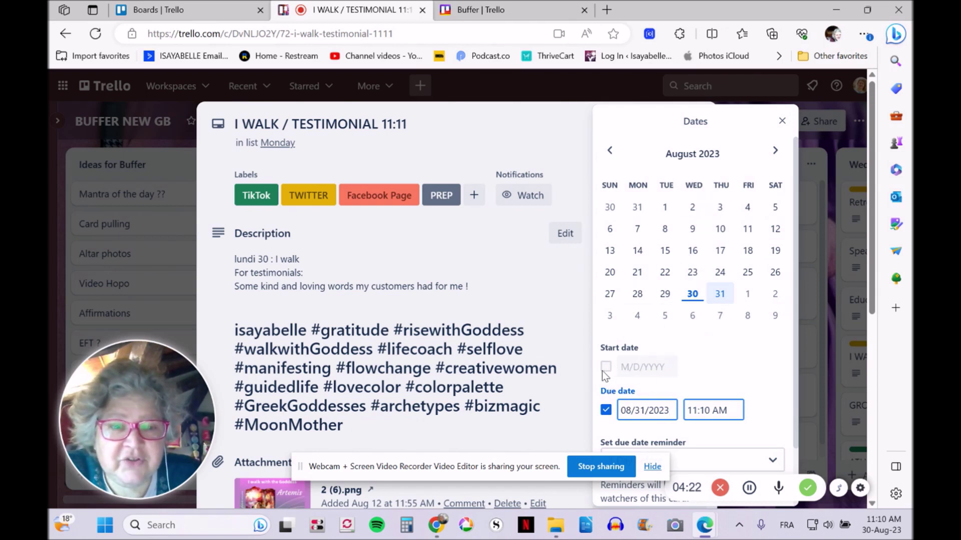
pyautogui.click(777, 123)
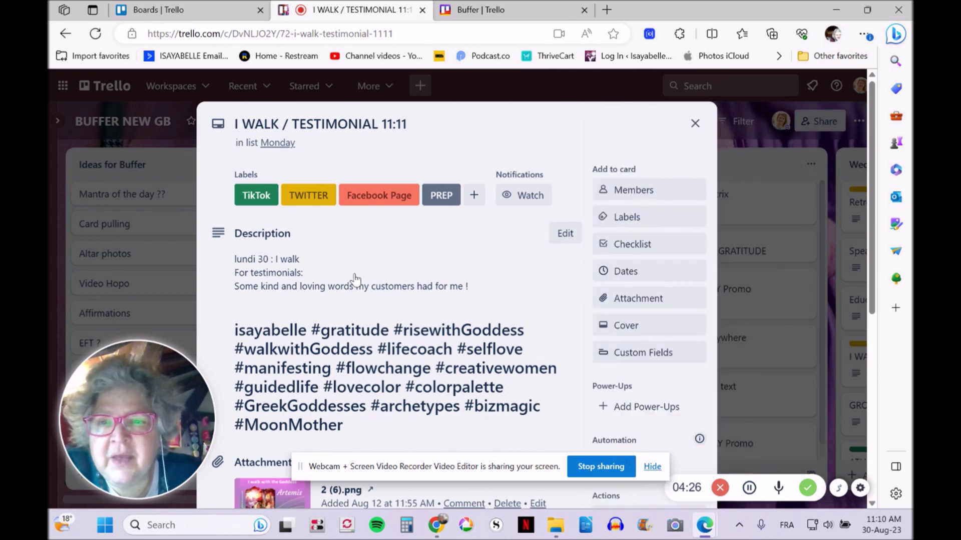
pyautogui.click(361, 256)
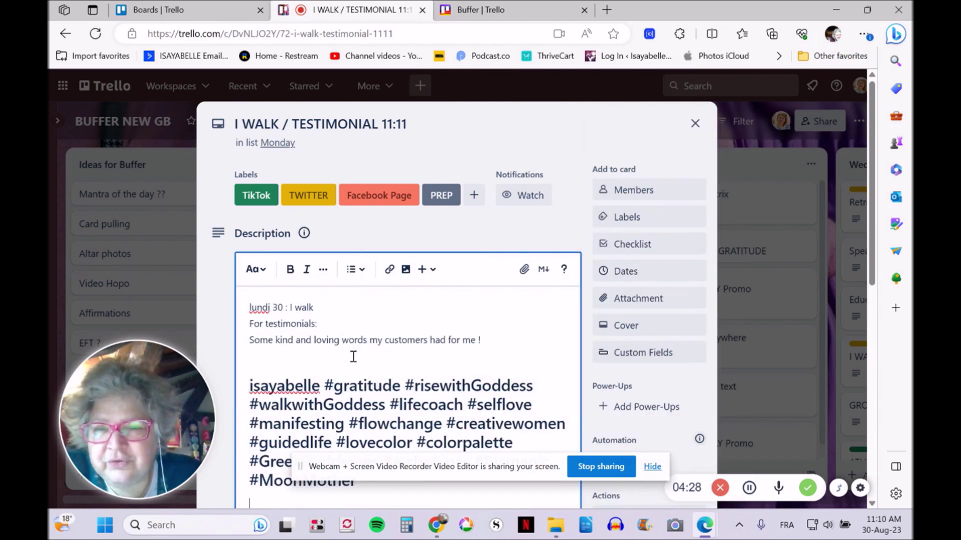
# Save the I WALK / TESTIMONIAL 11:11 card's description and scroll through the card.
pyautogui.scroll(-3, 353, 356)
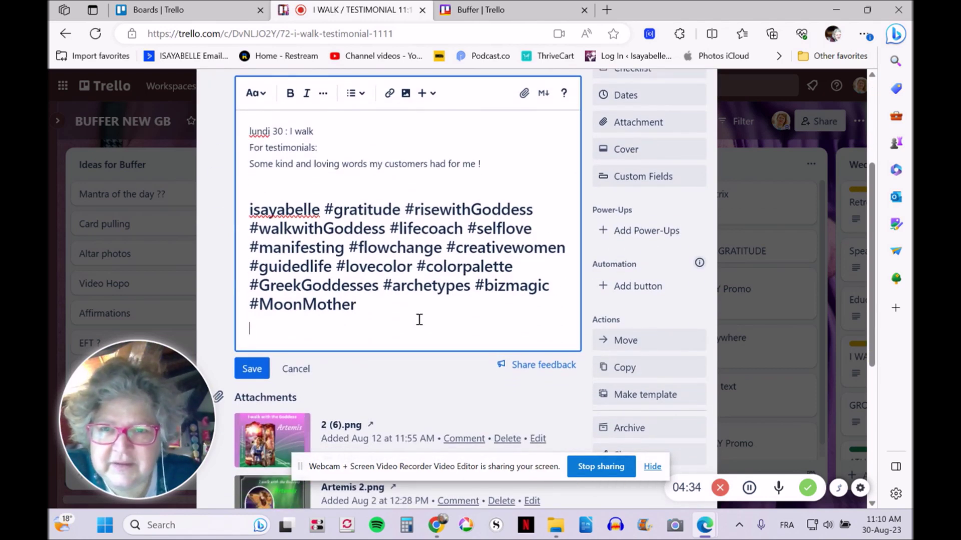
pyautogui.scroll(3, 419, 319)
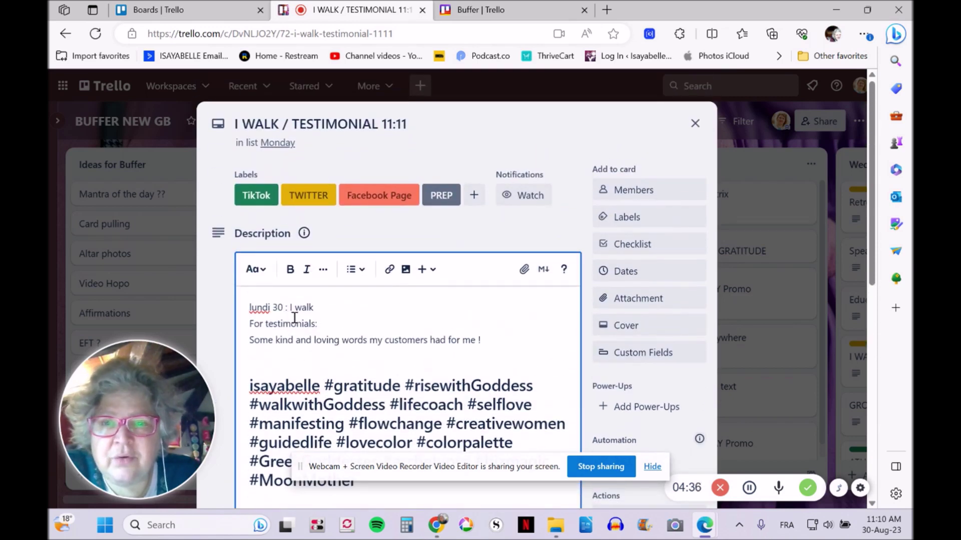
pyautogui.scroll(-3, 294, 318)
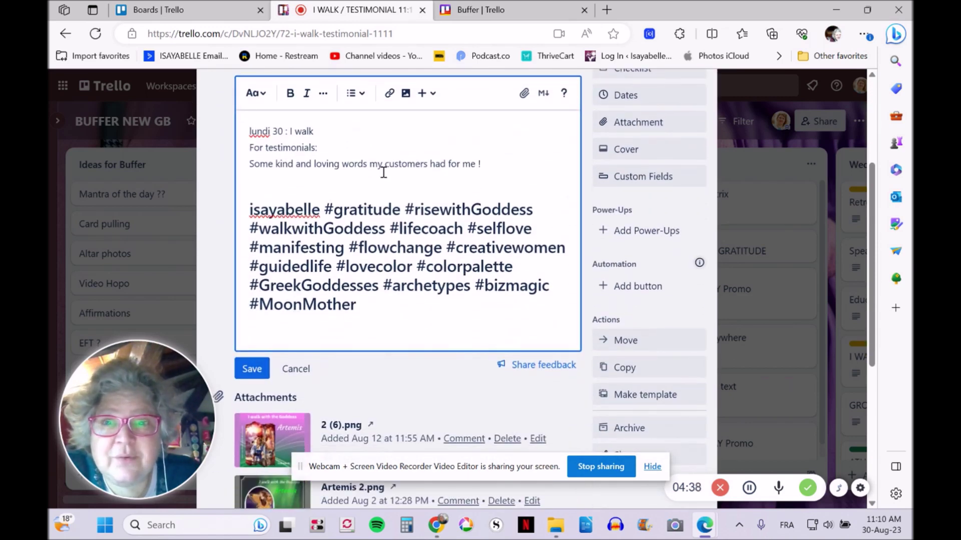
pyautogui.click(252, 368)
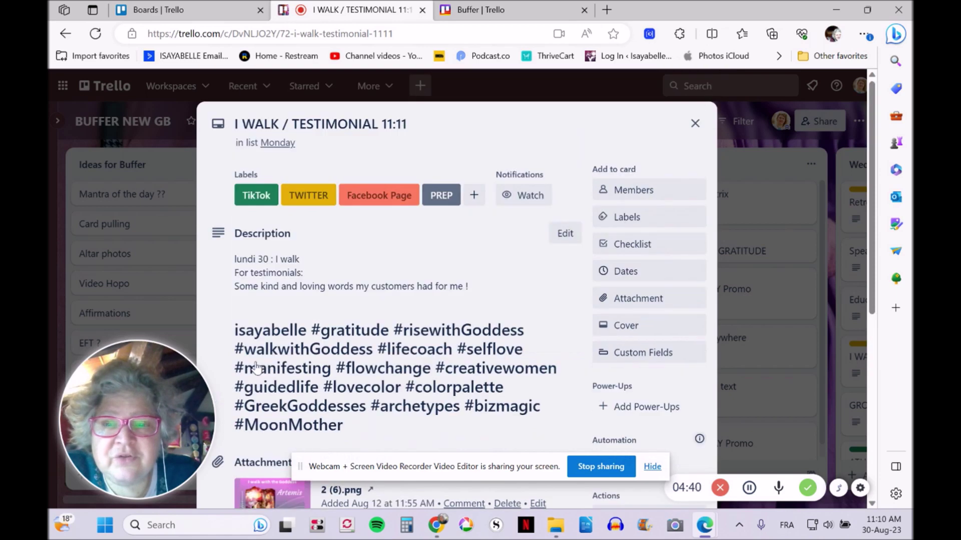
pyautogui.scroll(-6, 347, 323)
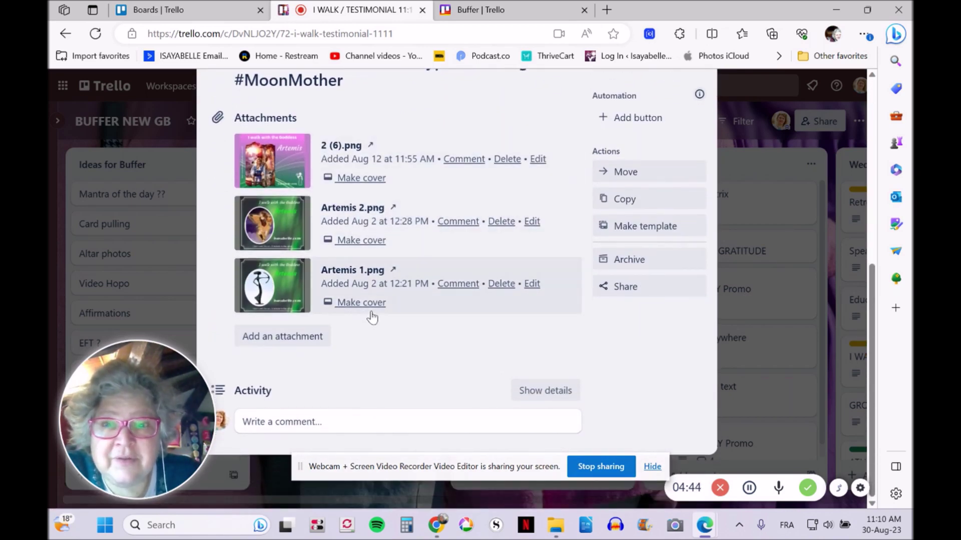
pyautogui.scroll(6, 372, 317)
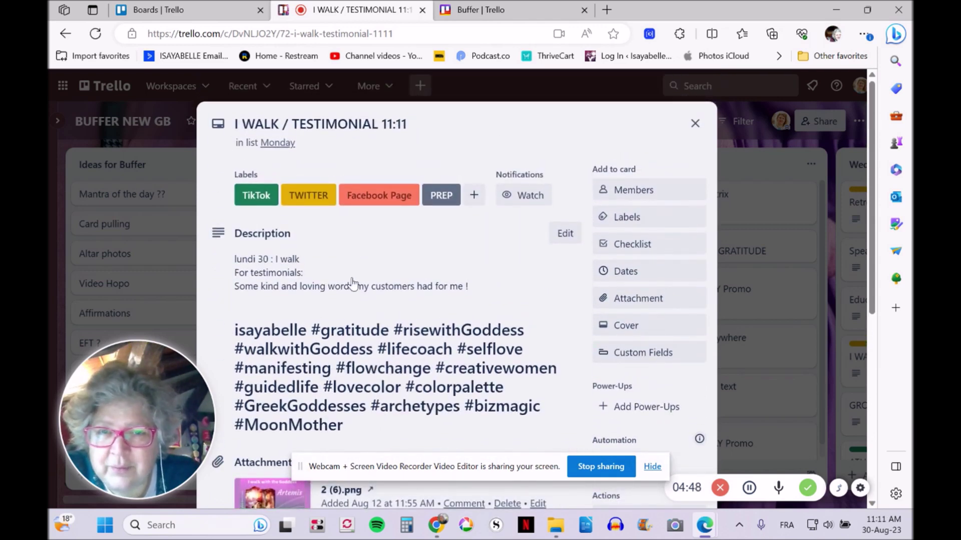
pyautogui.scroll(-6, 352, 280)
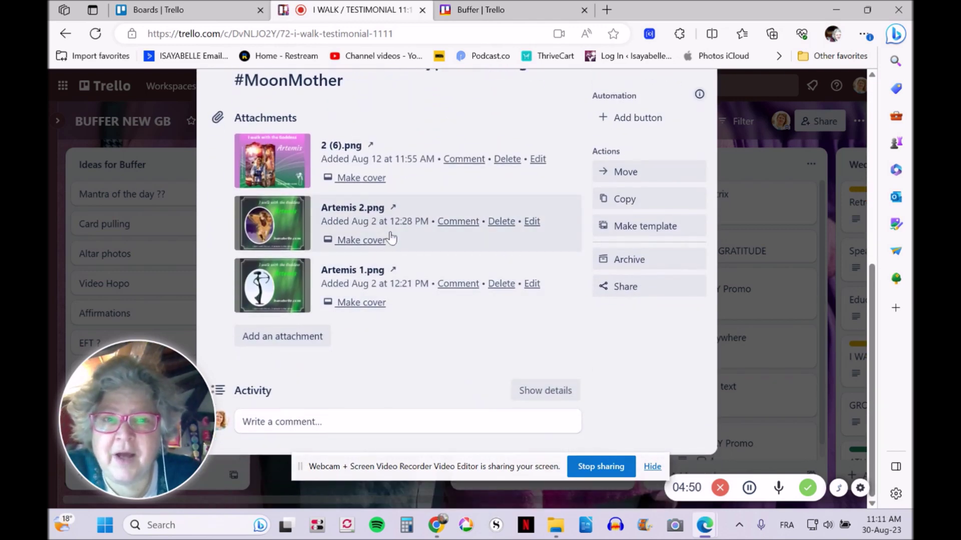
pyautogui.scroll(6, 420, 265)
# Browse from the Attach panel to Promo Graphics > 1.PourBUFFER > 1 GB > 1 MONDAY > Artemis.
pyautogui.click(629, 299)
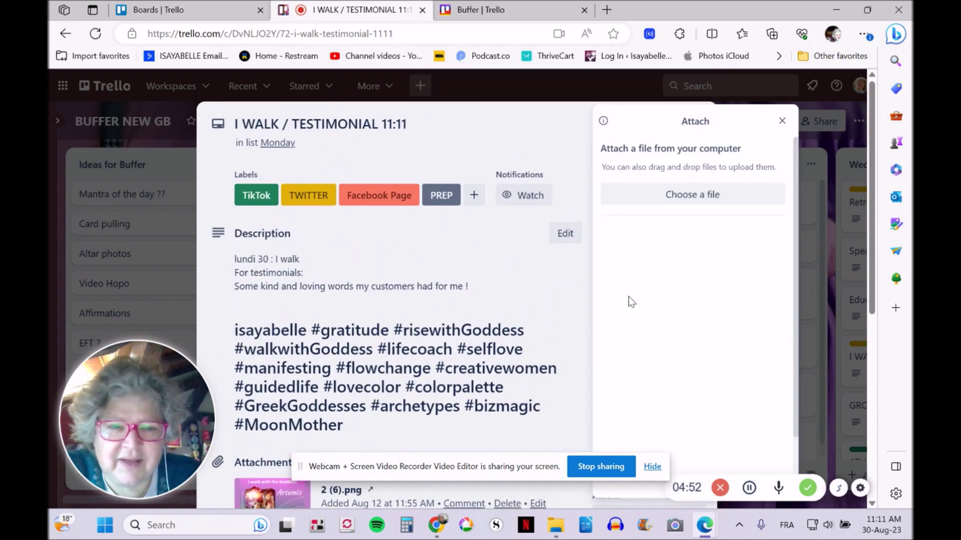
pyautogui.click(680, 195)
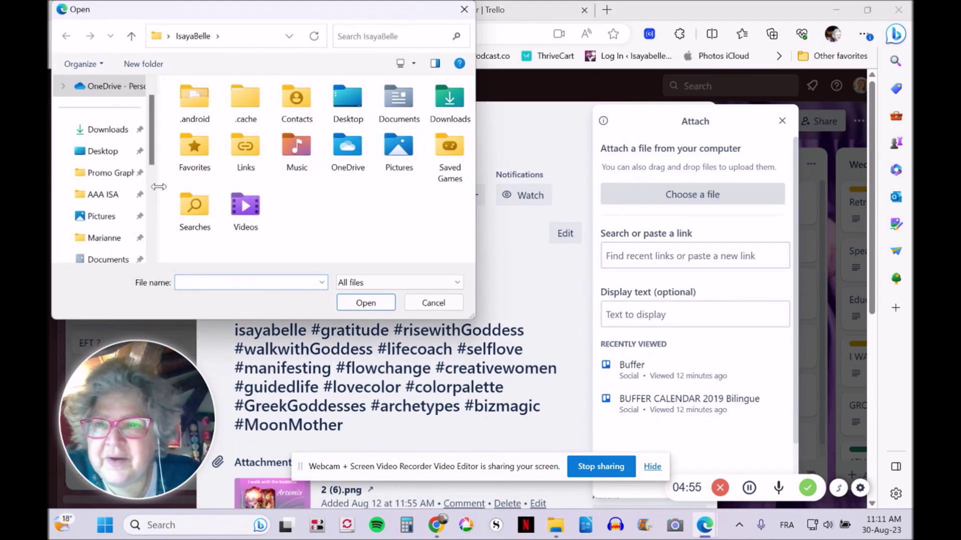
pyautogui.click(105, 194)
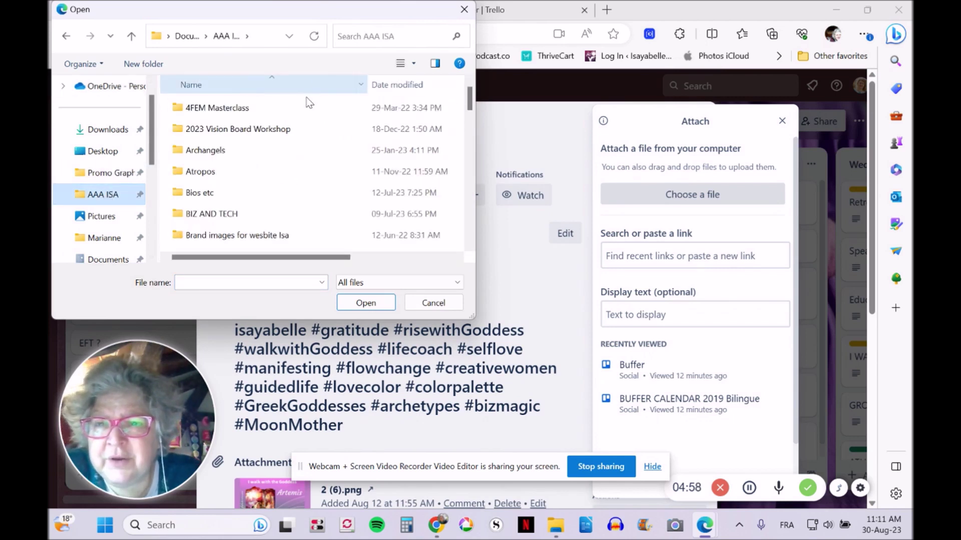
pyautogui.scroll(-2, 241, 180)
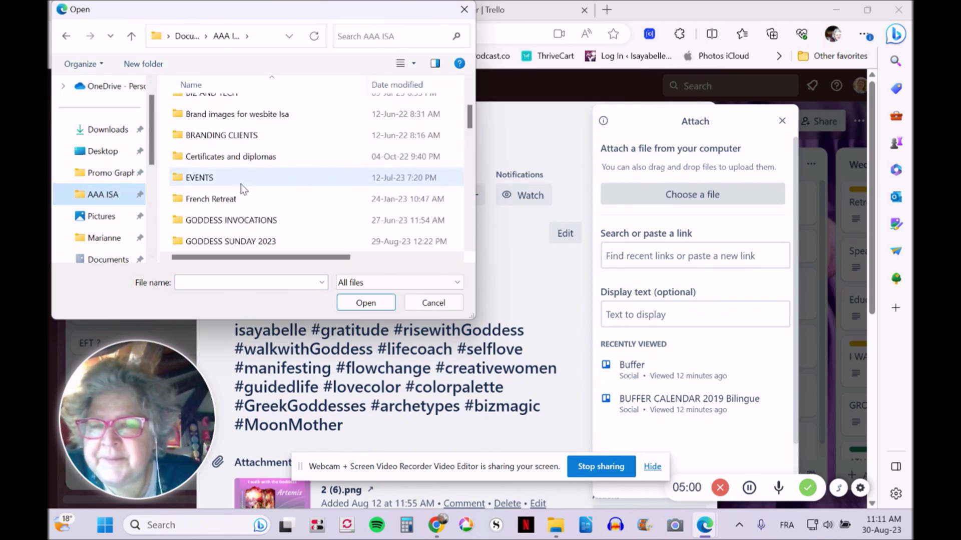
pyautogui.scroll(-2, 241, 184)
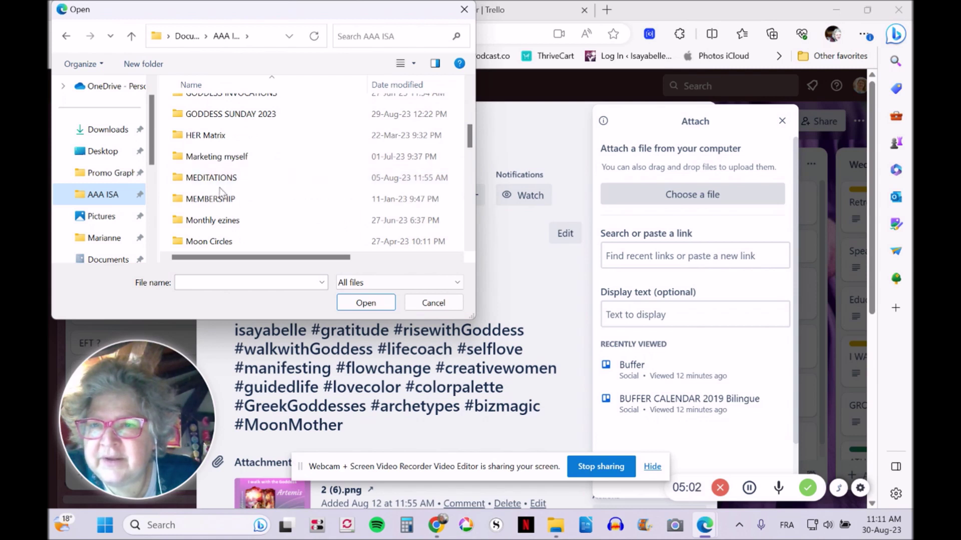
pyautogui.click(106, 173)
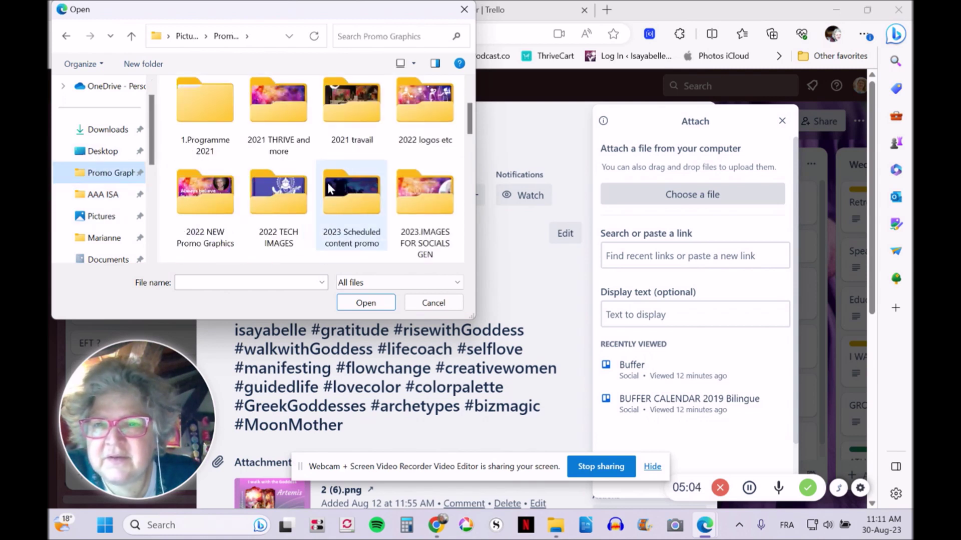
pyautogui.scroll(1, 342, 151)
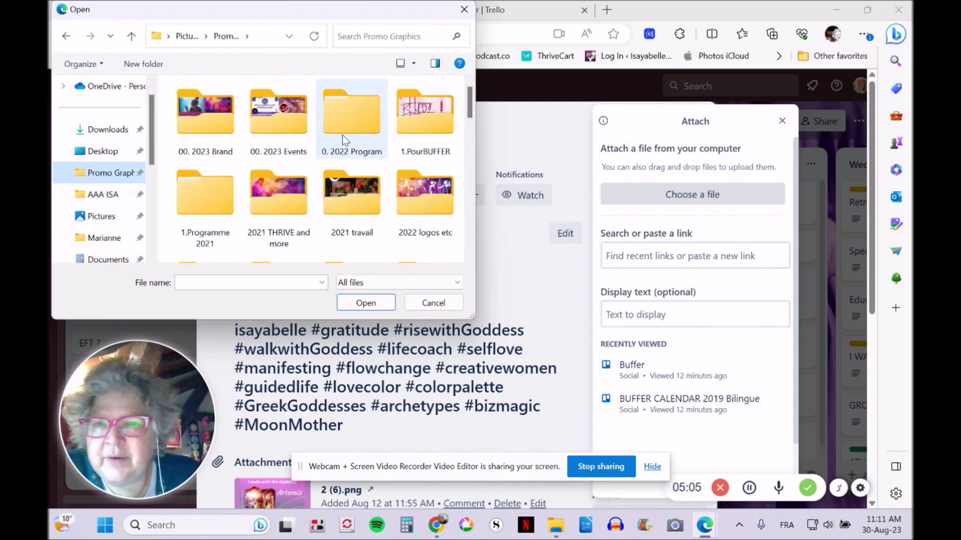
pyautogui.doubleClick(420, 115)
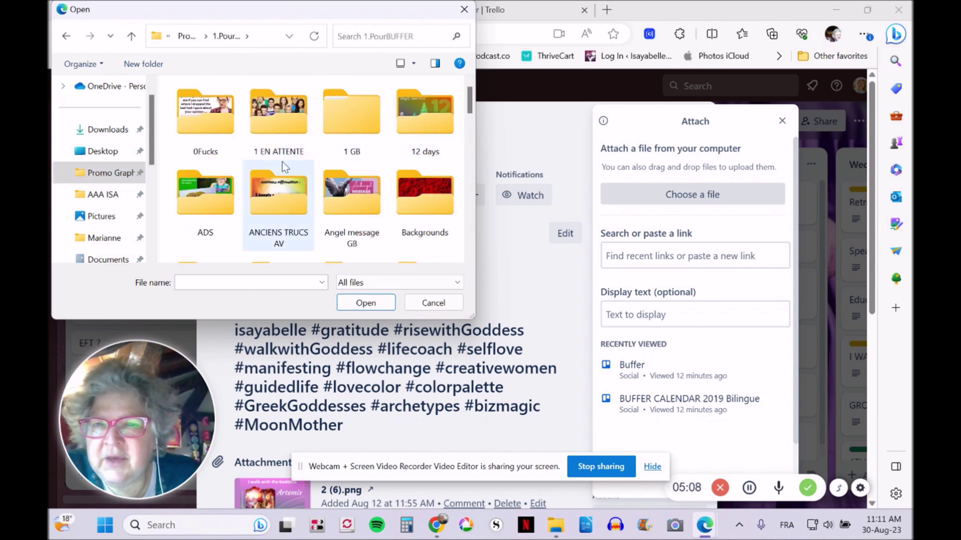
pyautogui.doubleClick(351, 122)
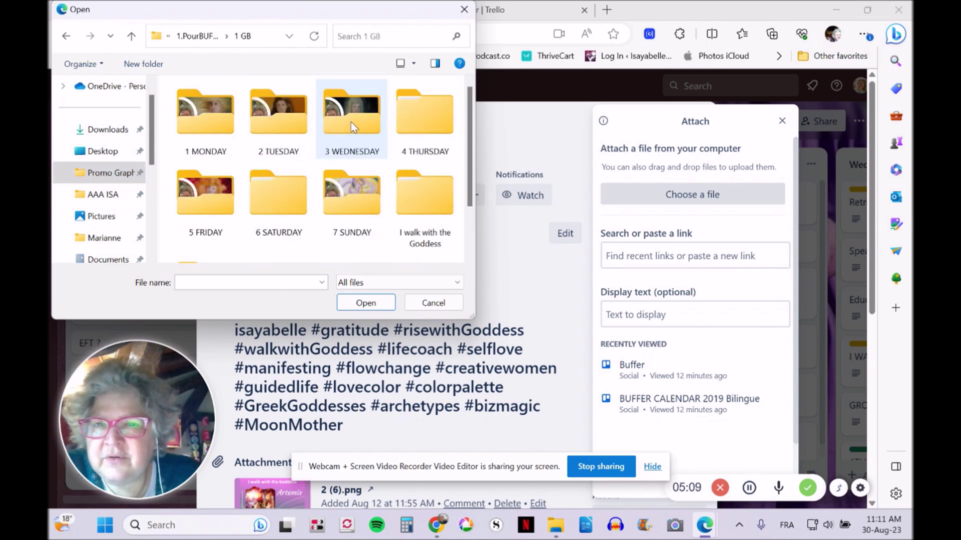
pyautogui.doubleClick(203, 125)
pyautogui.doubleClick(203, 125)
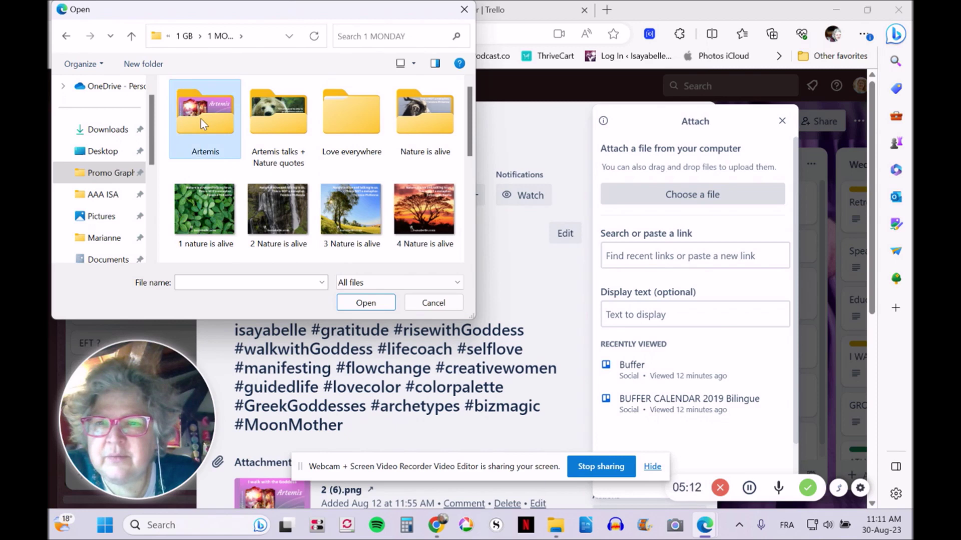
# Attach the 2 (6) image to the card and close the Attach panel.
pyautogui.click(287, 111)
pyautogui.doubleClick(287, 111)
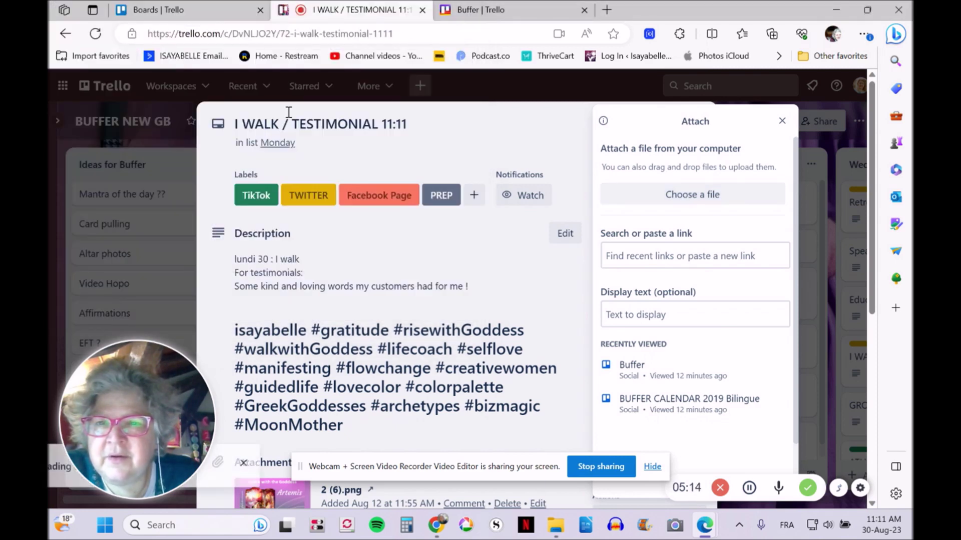
pyautogui.scroll(-7, 436, 251)
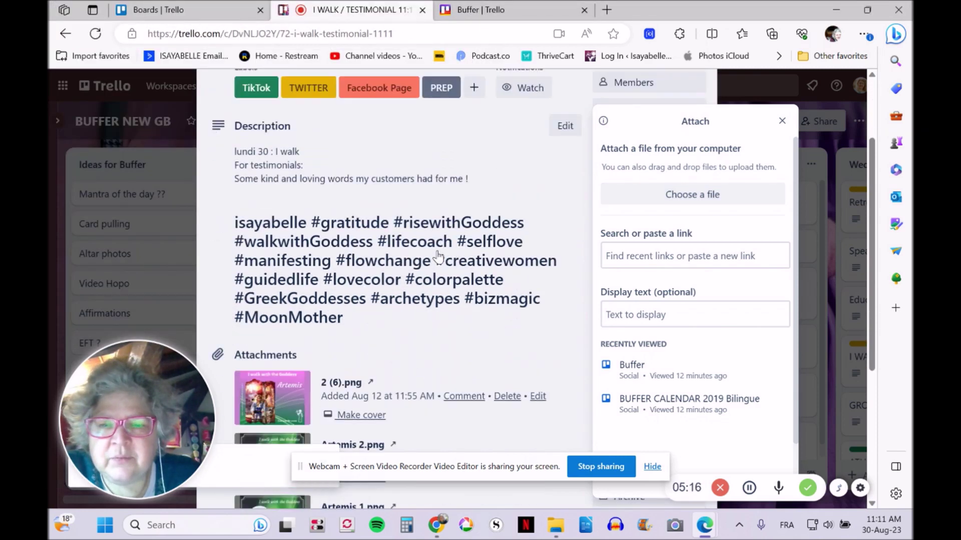
pyautogui.scroll(4, 438, 255)
pyautogui.scroll(3, 438, 257)
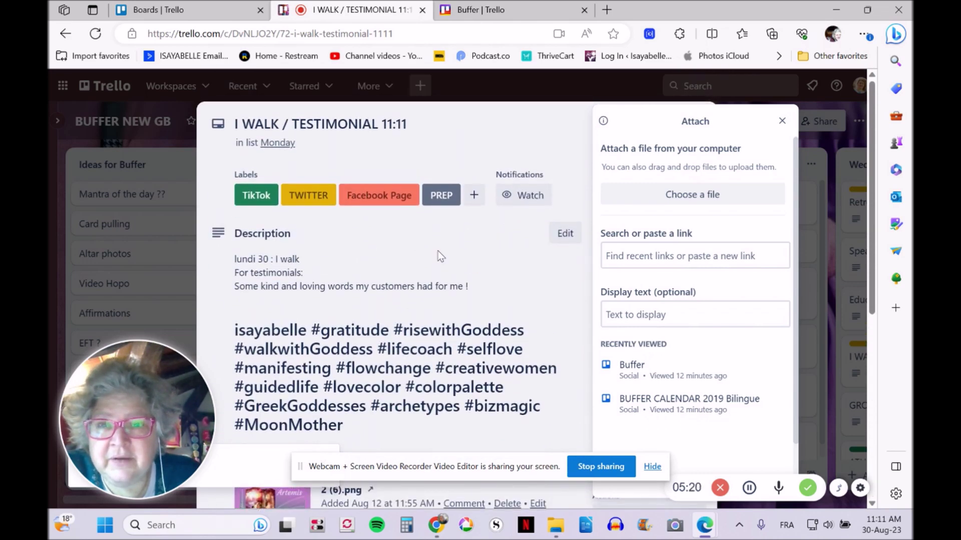
pyautogui.scroll(-3, 439, 256)
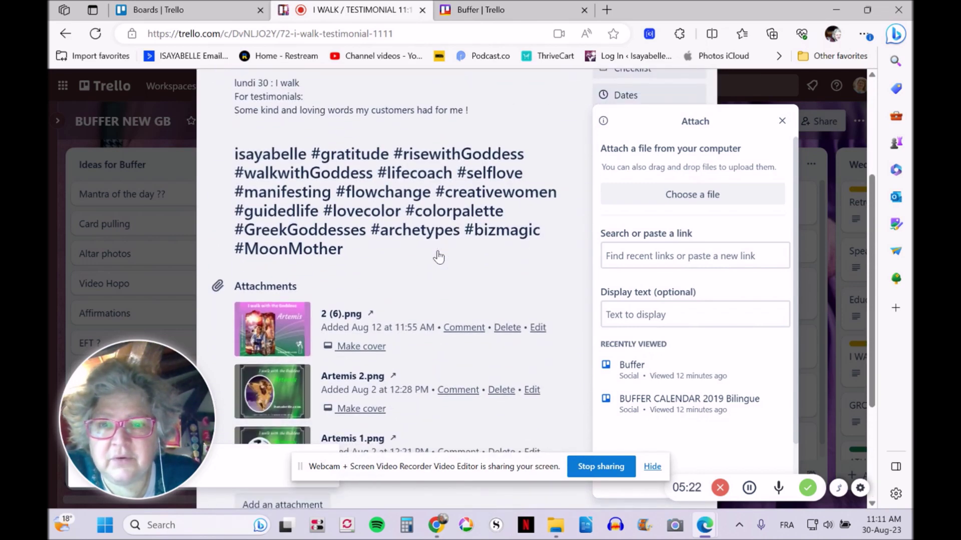
pyautogui.scroll(-3, 438, 256)
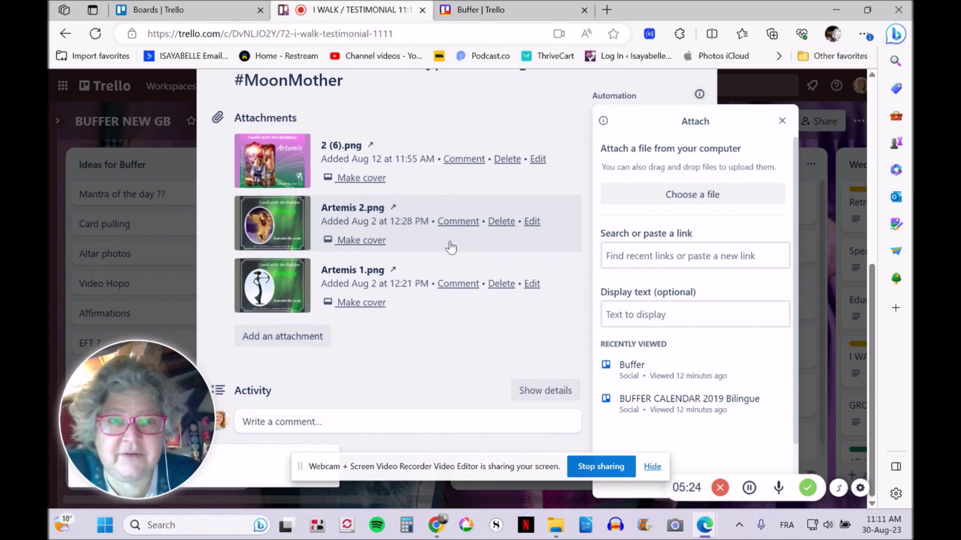
pyautogui.click(698, 194)
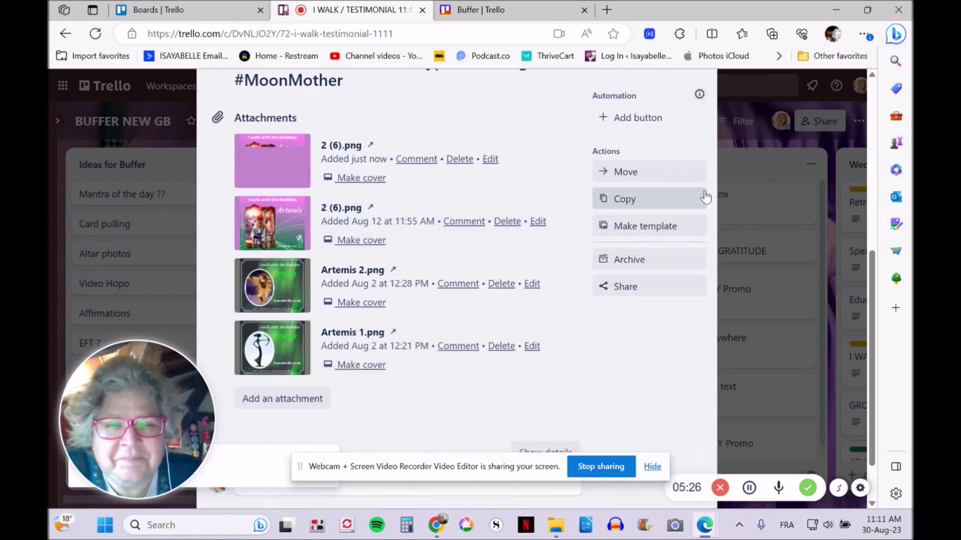
pyautogui.scroll(6, 411, 193)
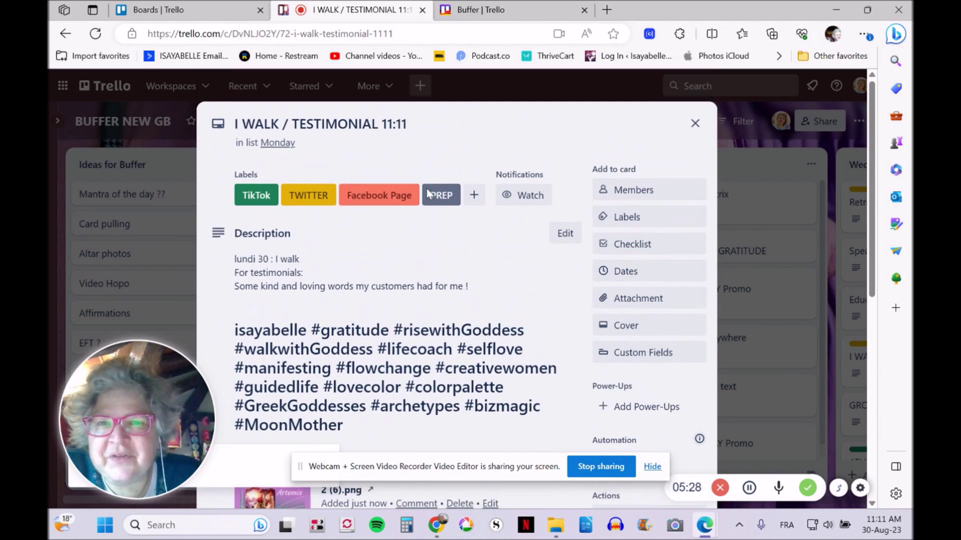
pyautogui.scroll(-3, 380, 250)
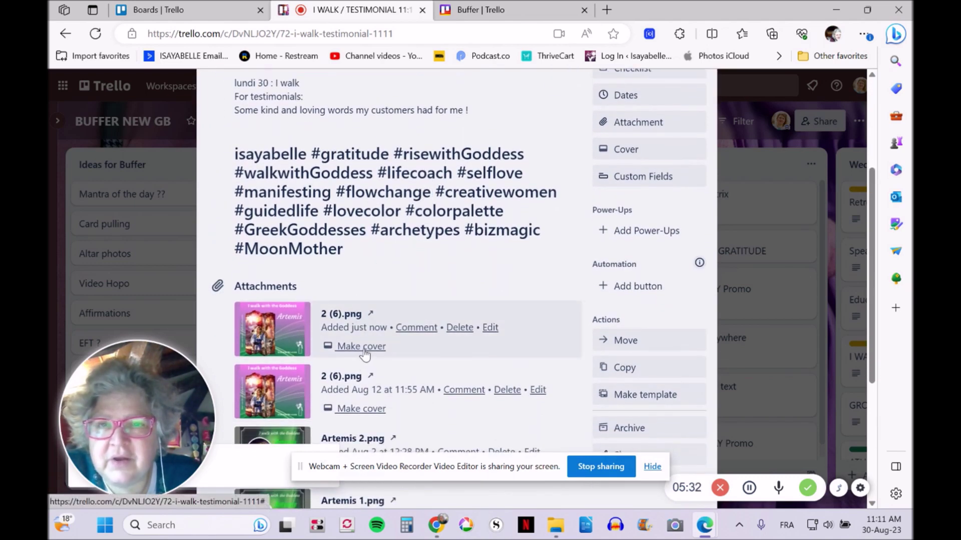
pyautogui.scroll(3, 390, 248)
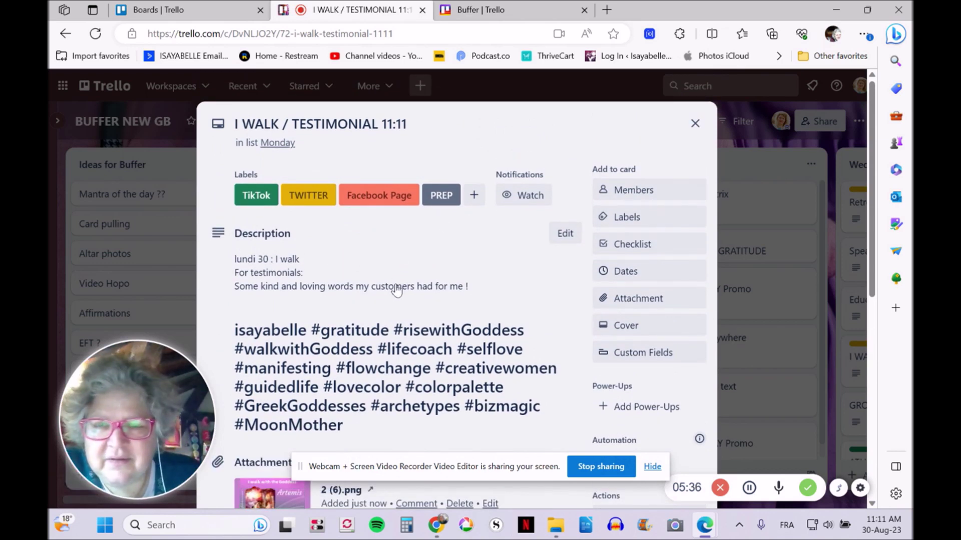
pyautogui.scroll(-3, 395, 289)
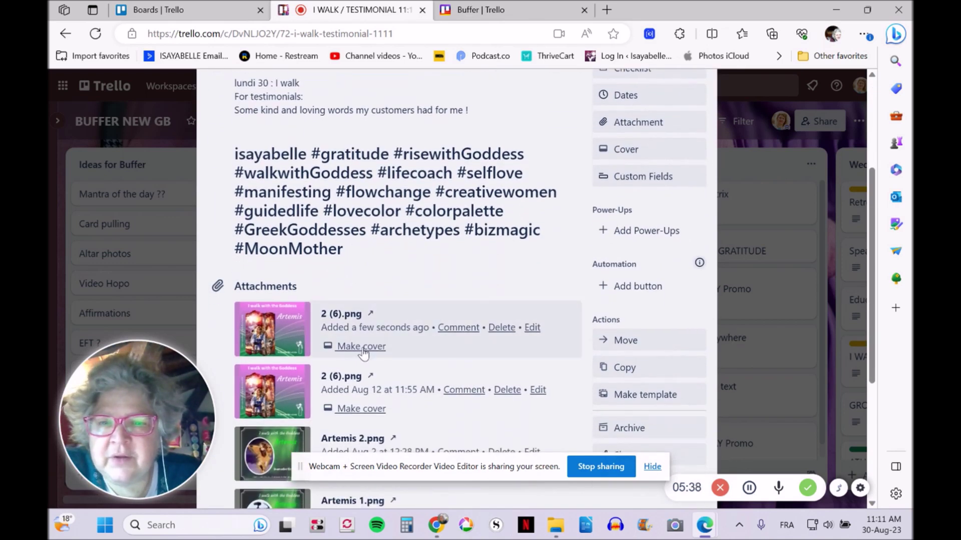
pyautogui.click(365, 350)
pyautogui.scroll(5, 666, 165)
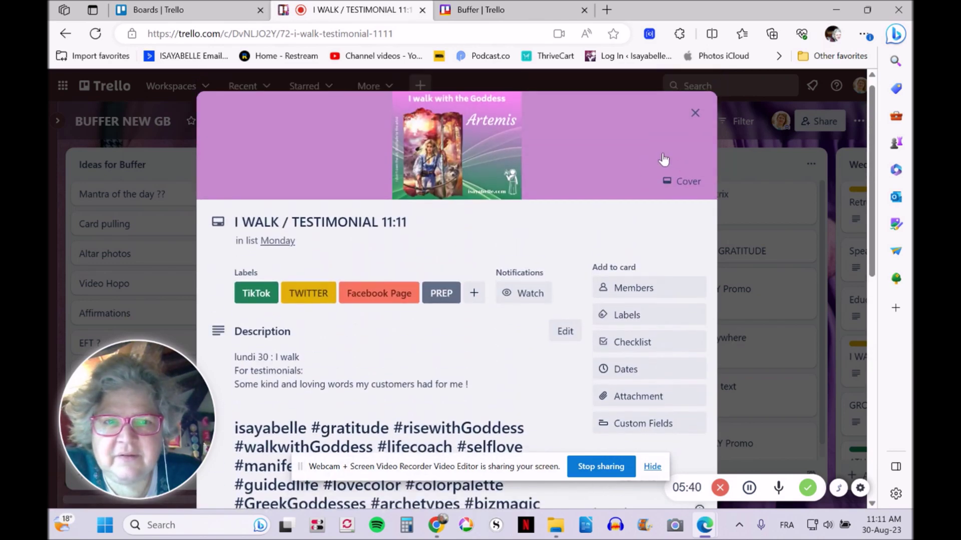
pyautogui.click(696, 128)
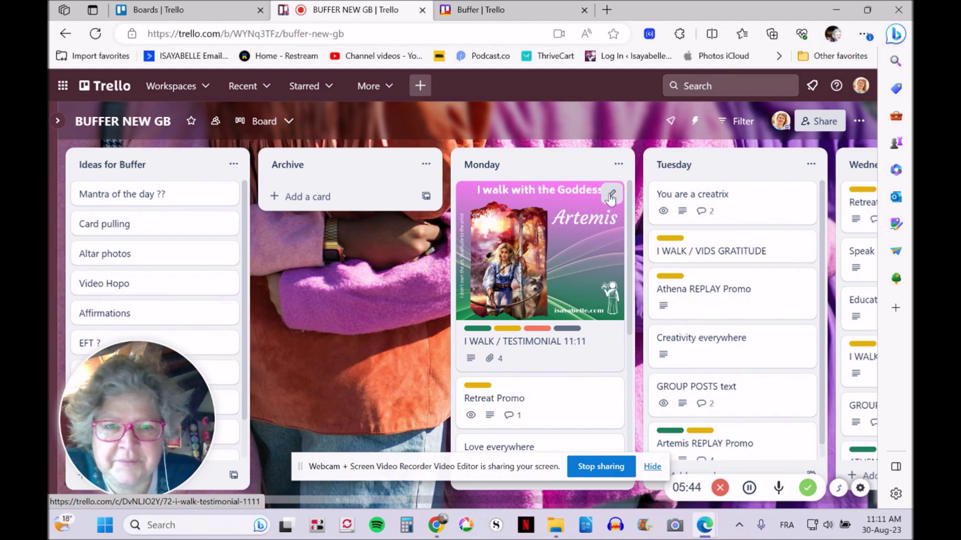
pyautogui.click(532, 252)
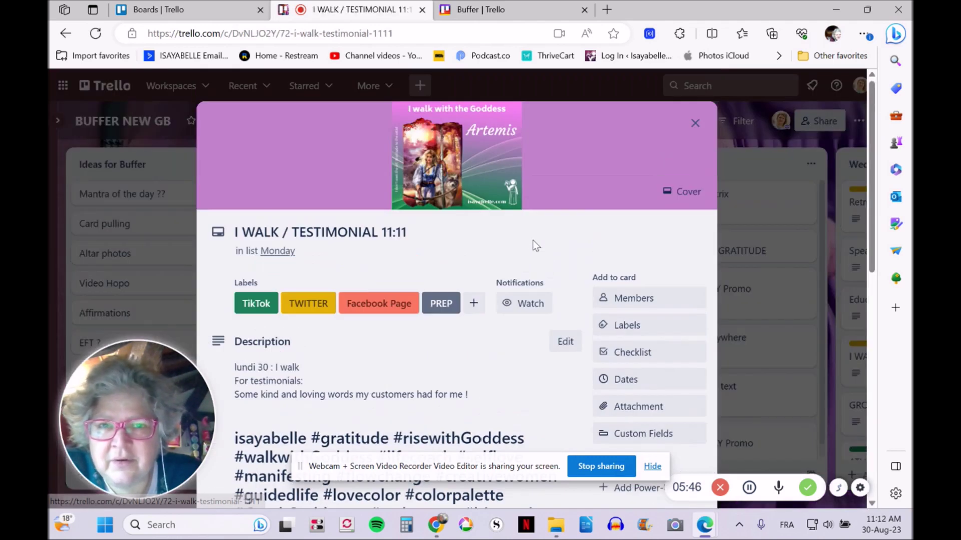
pyautogui.click(693, 194)
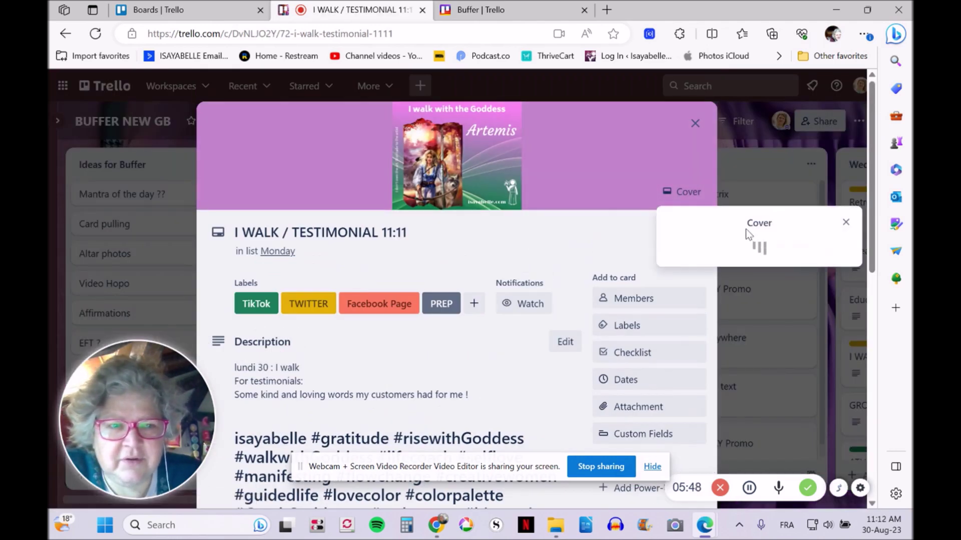
pyautogui.click(753, 192)
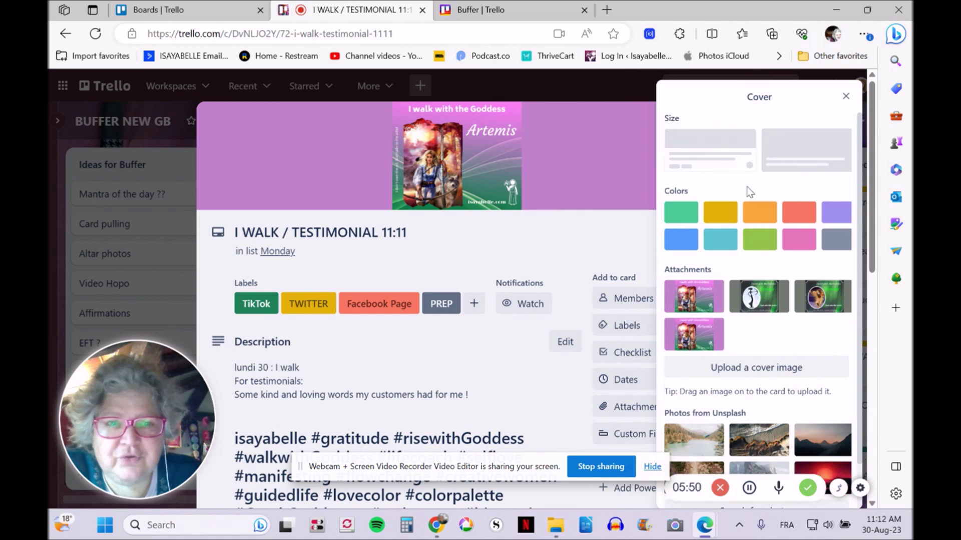
pyautogui.click(845, 96)
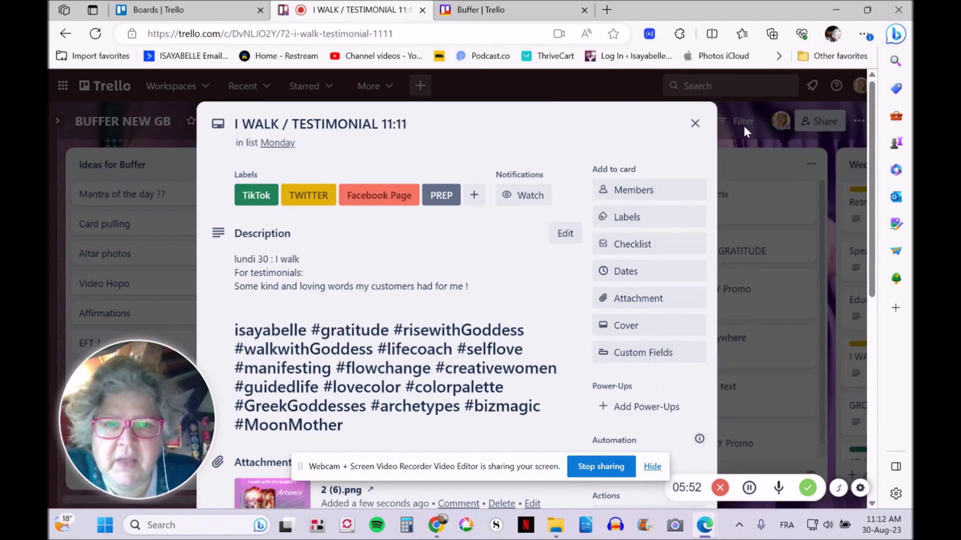
pyautogui.scroll(-5, 437, 351)
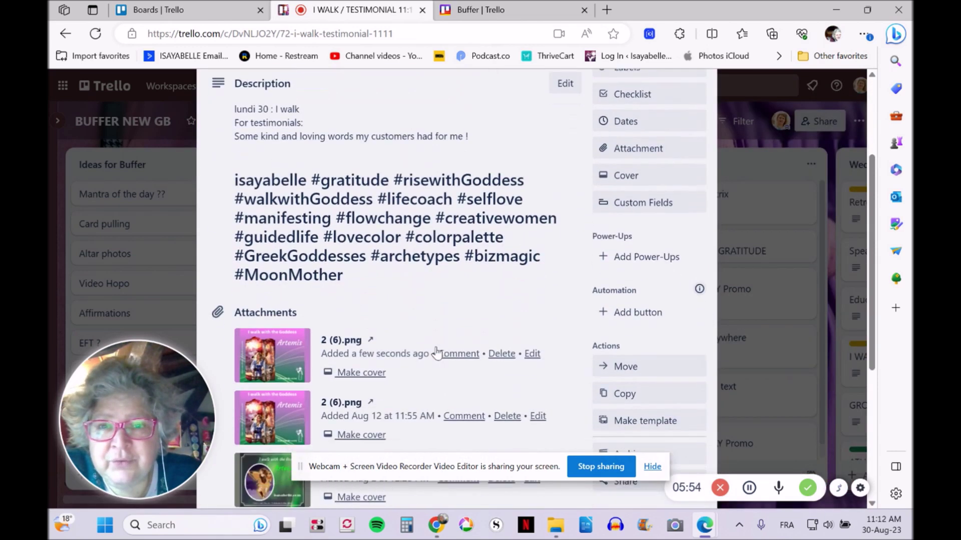
# Review the card's four image attachments, including 2 (6).png, then close the card.
pyautogui.scroll(-3, 437, 352)
pyautogui.scroll(8, 439, 346)
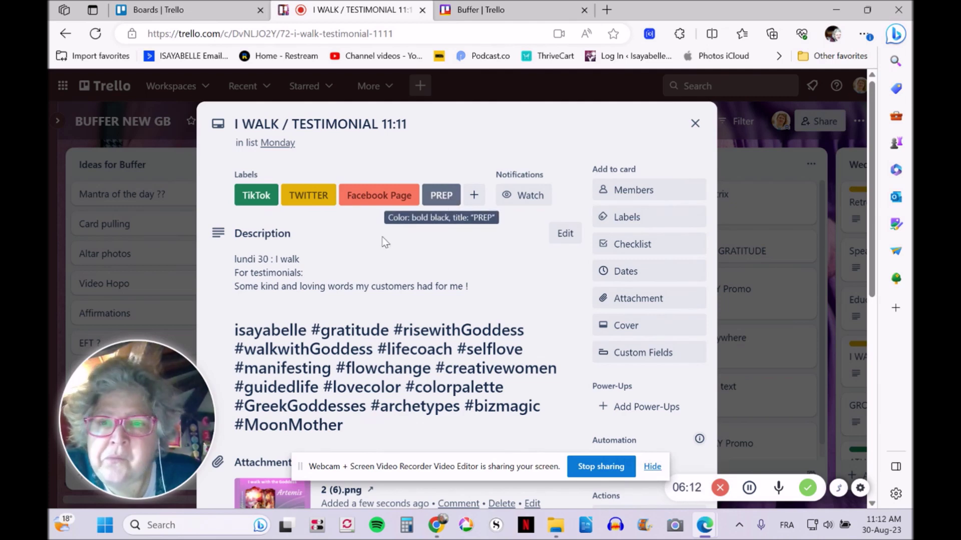
pyautogui.scroll(-3, 285, 273)
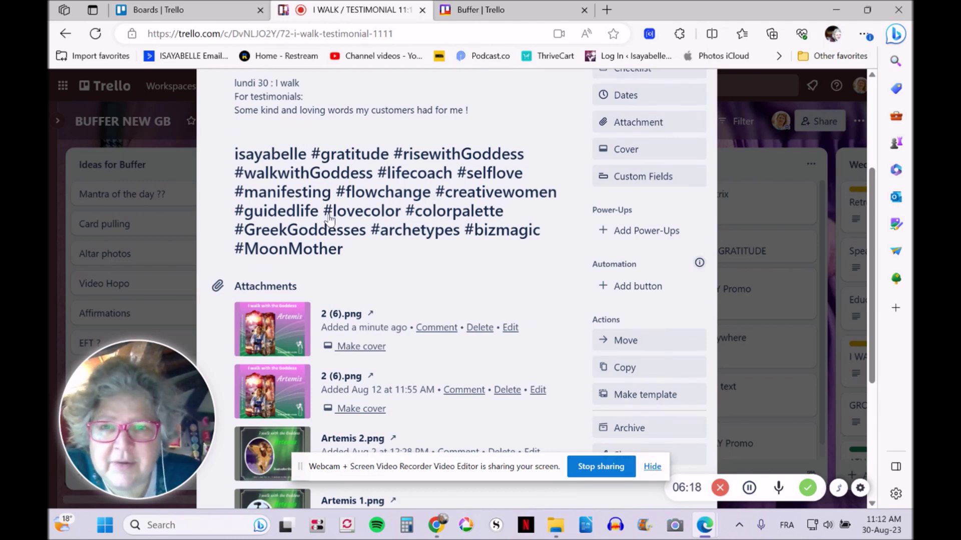
pyautogui.scroll(-3, 329, 221)
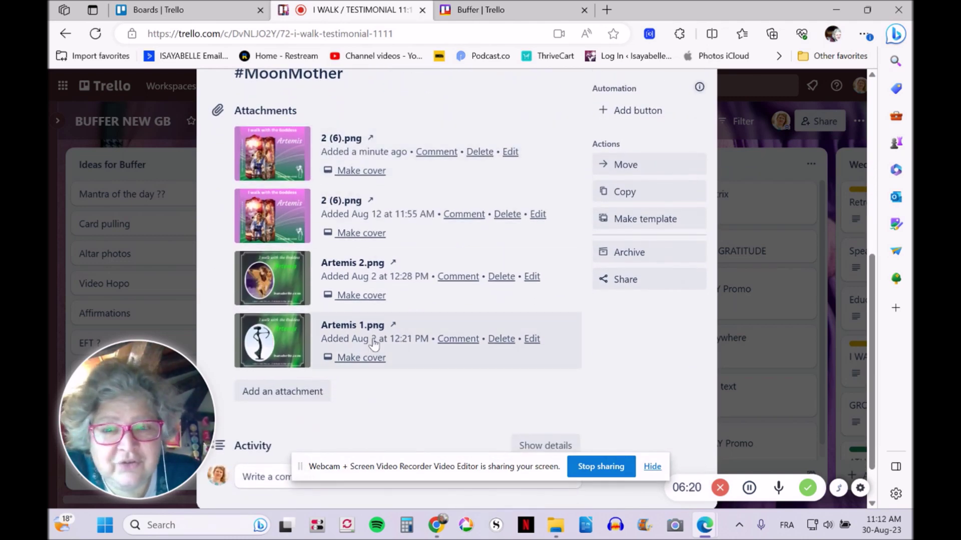
pyautogui.scroll(-1, 377, 370)
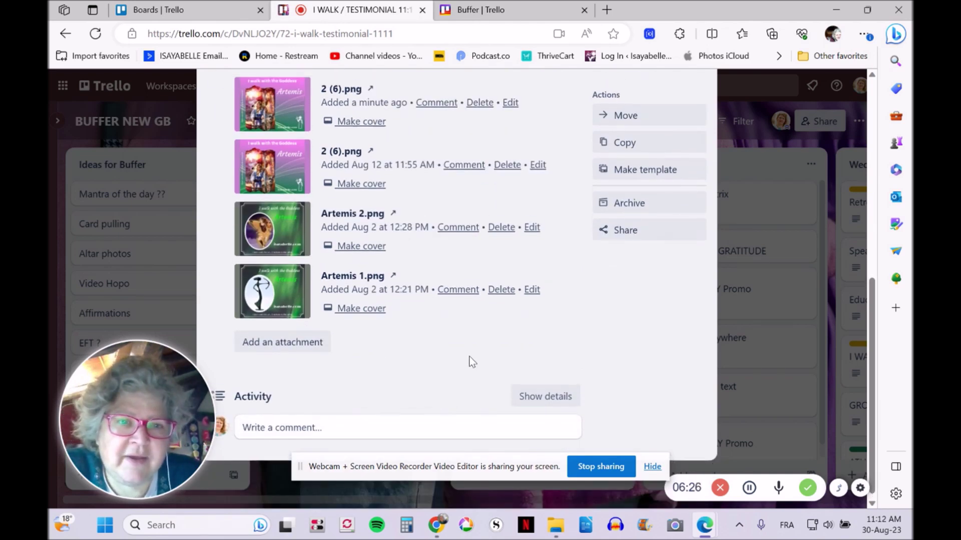
pyautogui.scroll(3, 472, 361)
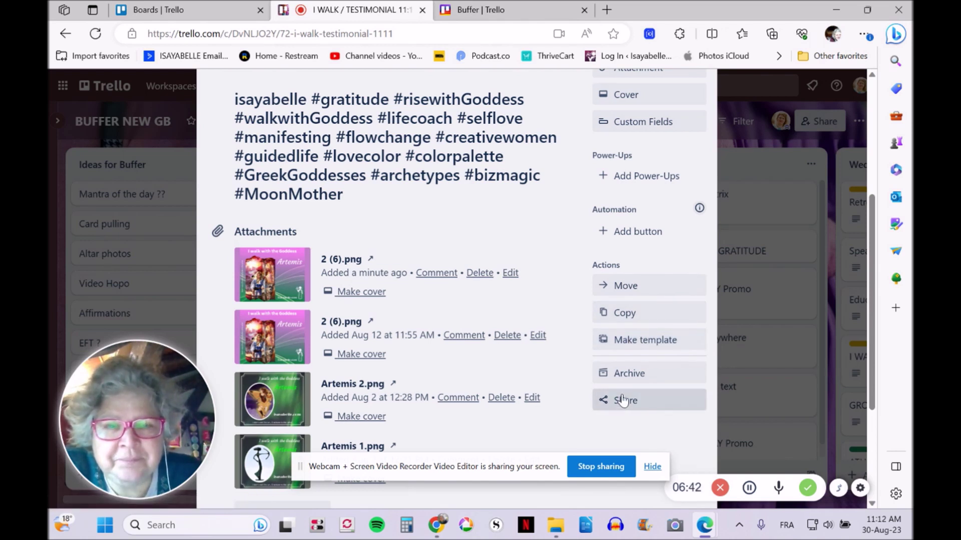
pyautogui.scroll(5, 535, 250)
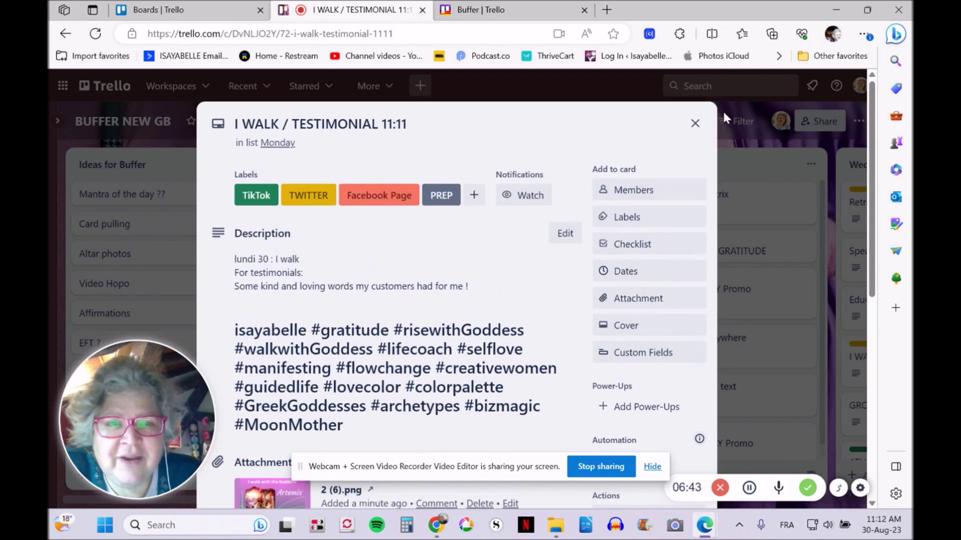
pyautogui.click(695, 123)
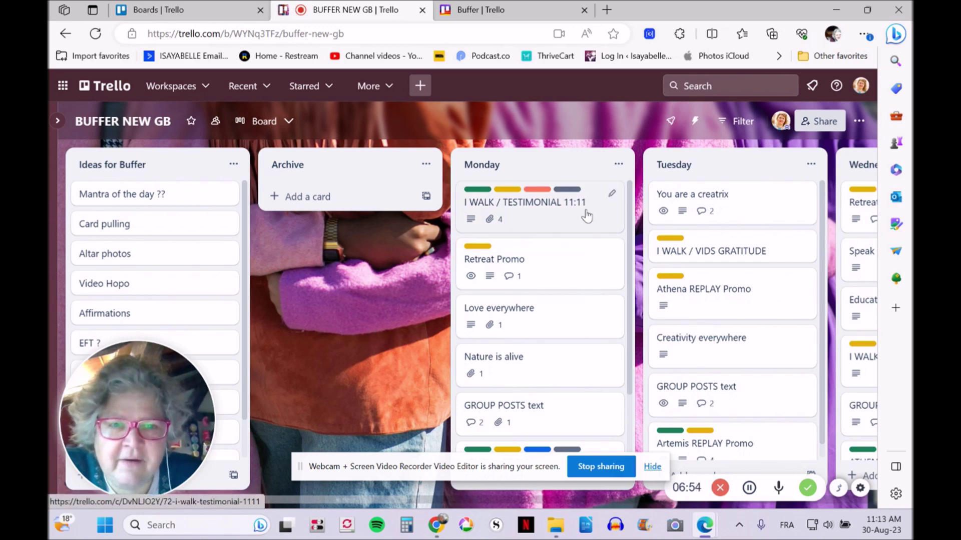
pyautogui.click(567, 213)
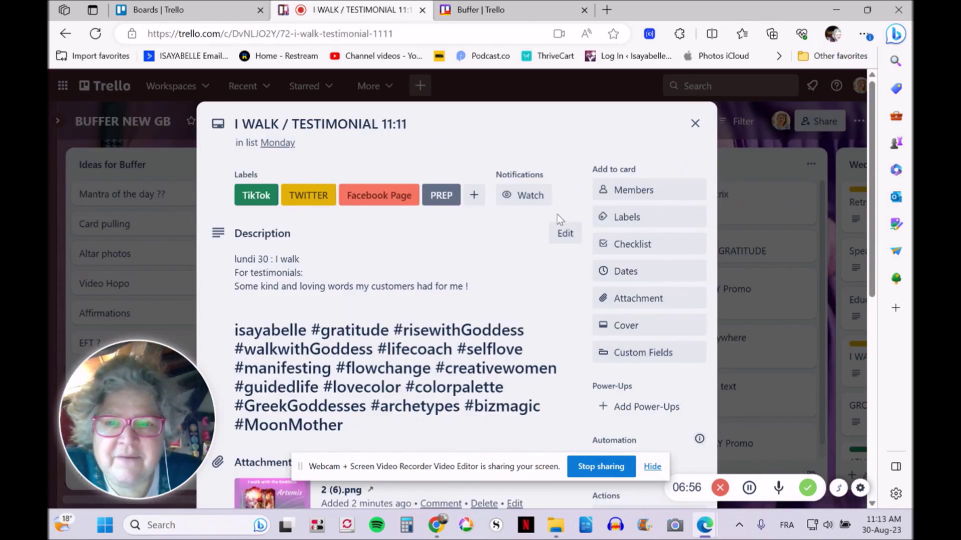
pyautogui.click(695, 124)
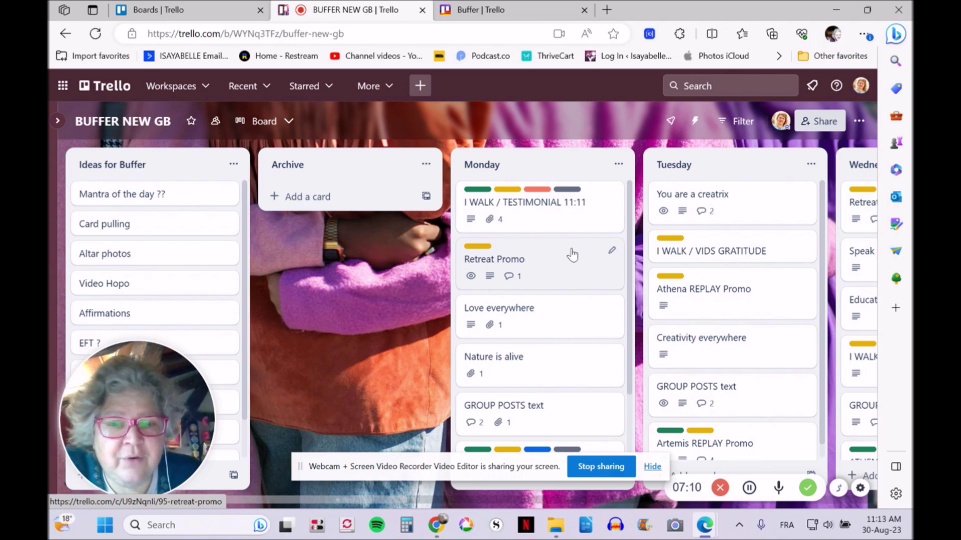
pyautogui.scroll(-2, 572, 255)
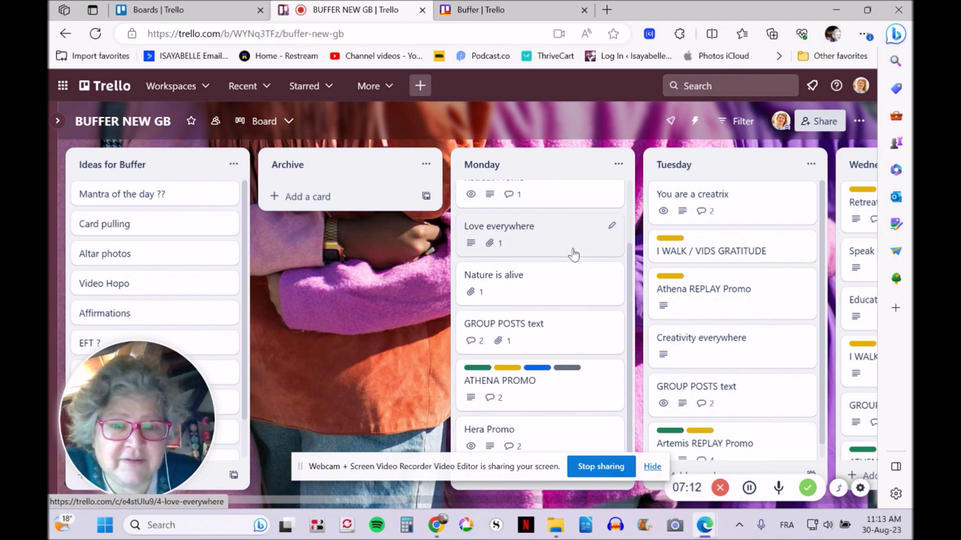
pyautogui.scroll(2, 573, 255)
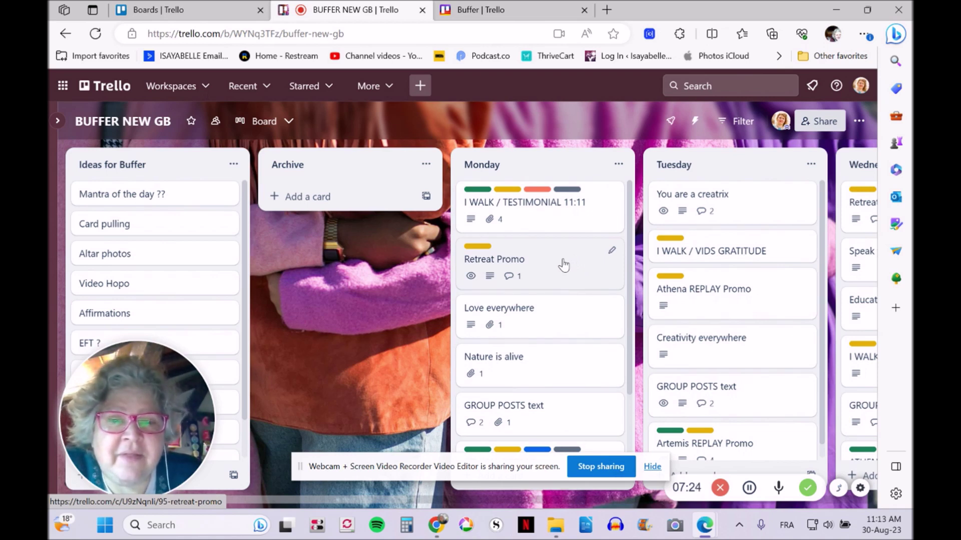
pyautogui.click(536, 205)
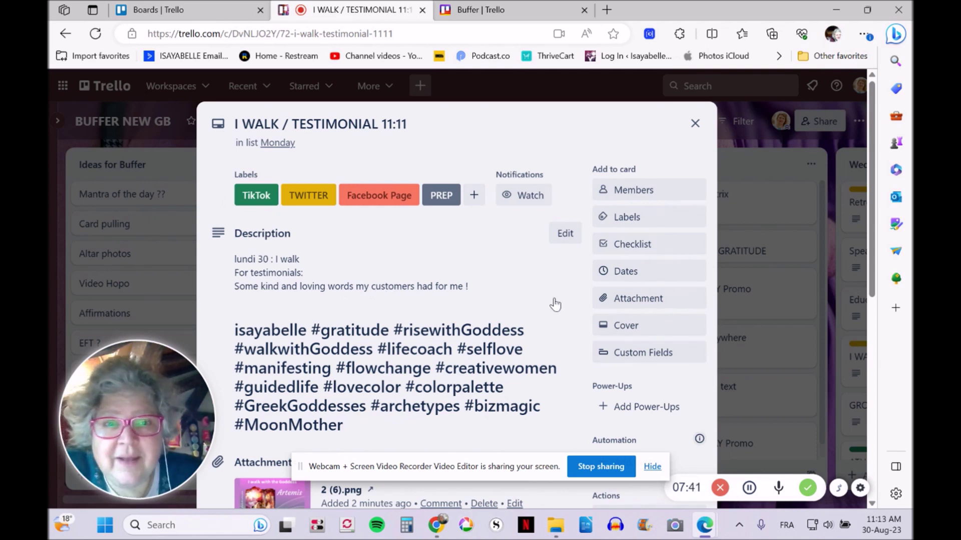
pyautogui.click(636, 245)
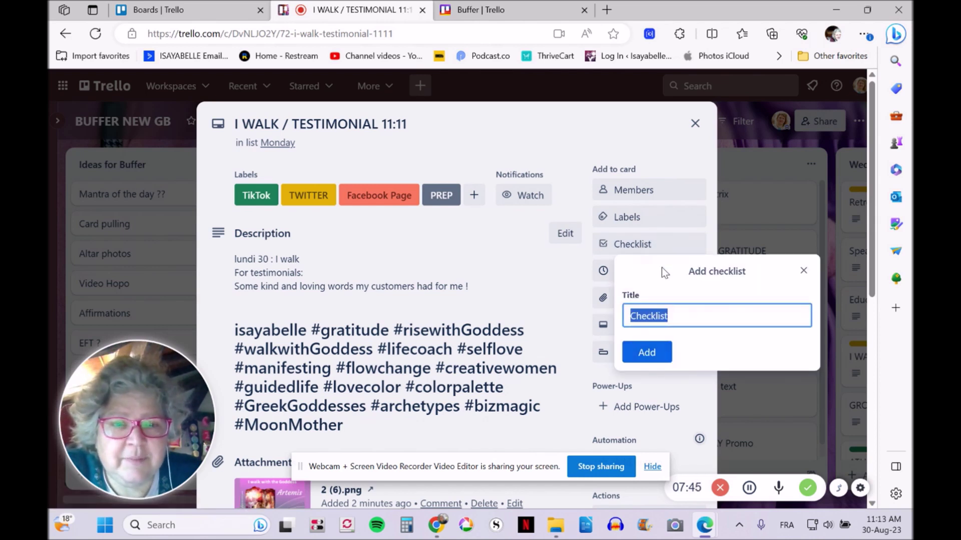
# Dismiss the Checklist and Custom Fields popups without adding anything, then close the card.
pyautogui.click(803, 273)
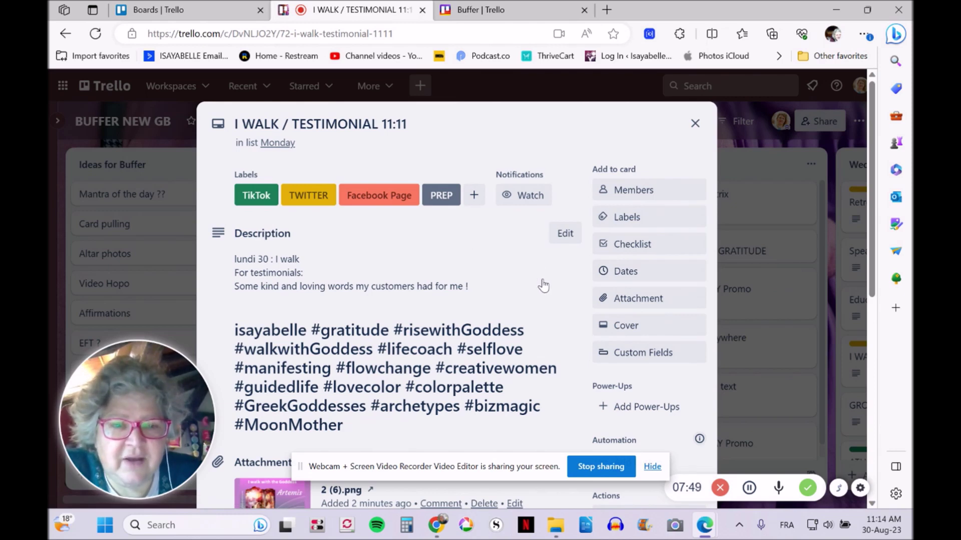
pyautogui.click(634, 353)
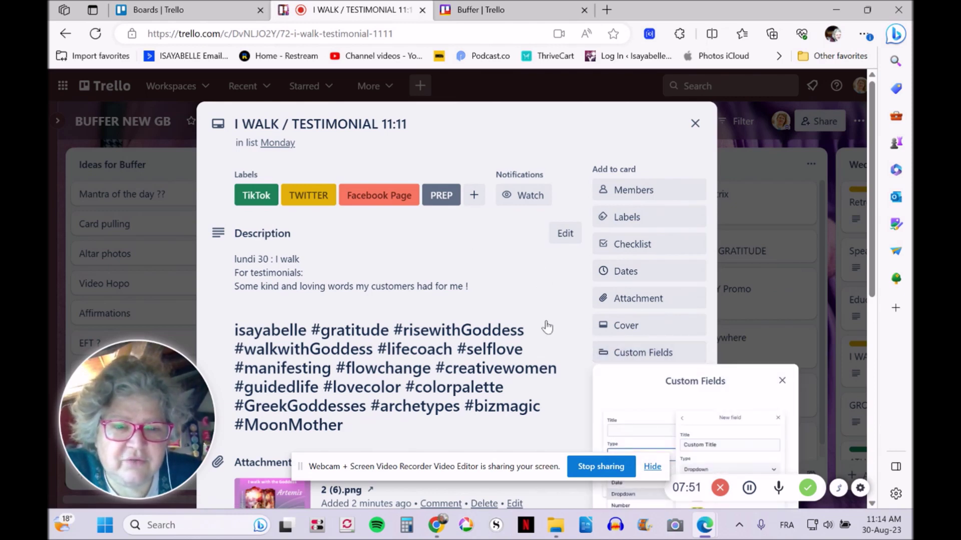
pyautogui.scroll(-4, 547, 325)
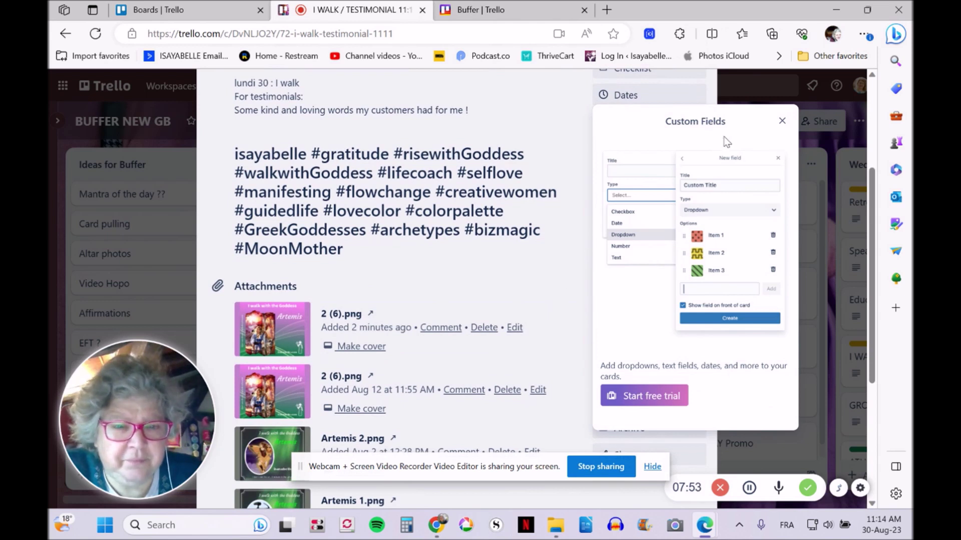
pyautogui.click(781, 121)
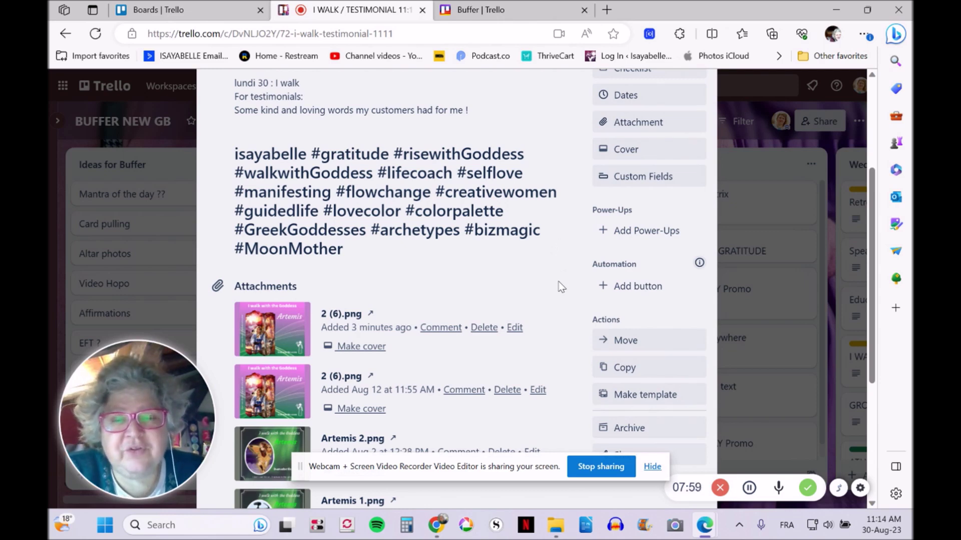
pyautogui.scroll(3, 555, 295)
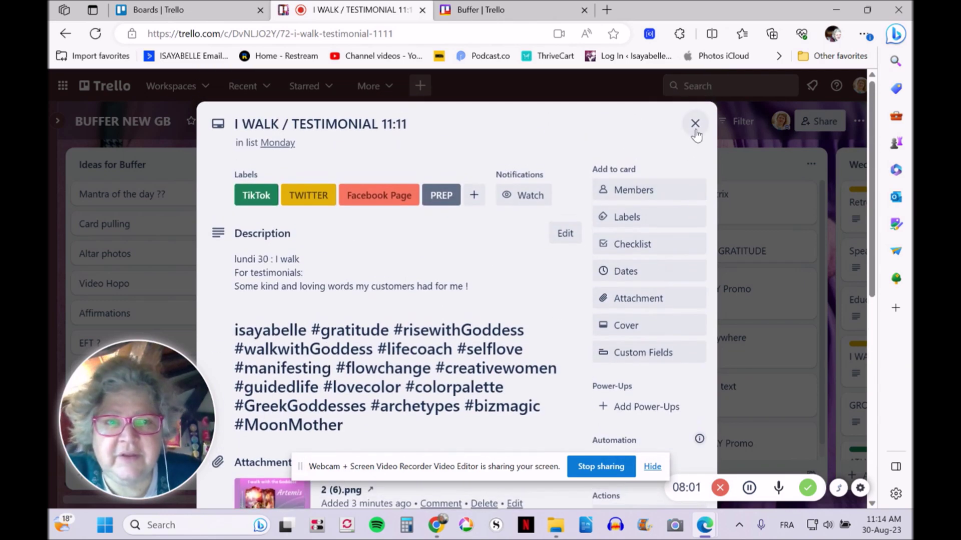
pyautogui.click(695, 123)
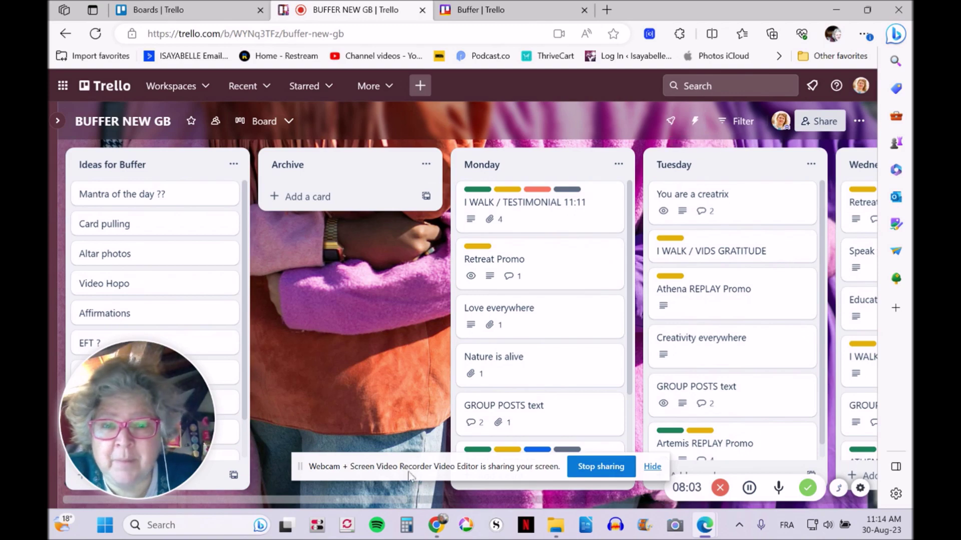
# Move Love everywhere above Retreat Promo in the Monday list, panning the board as needed.
pyautogui.moveTo(365, 501); pyautogui.dragTo(420, 472)
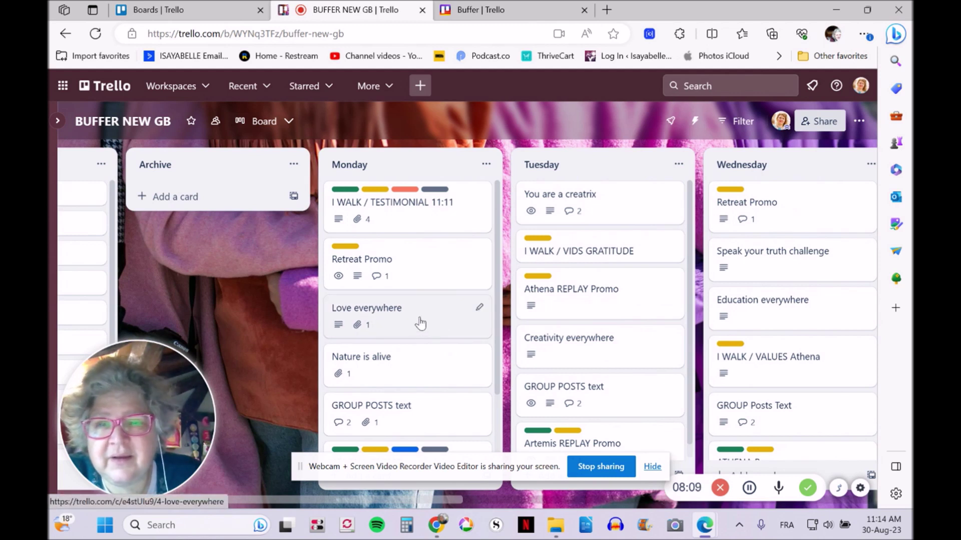
pyautogui.moveTo(420, 328); pyautogui.dragTo(427, 273)
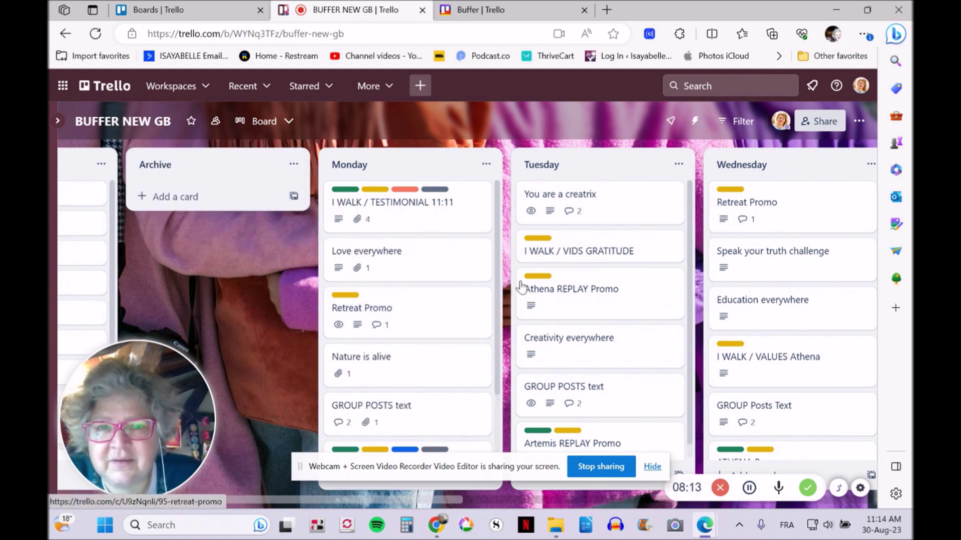
pyautogui.moveTo(385, 499); pyautogui.dragTo(490, 490)
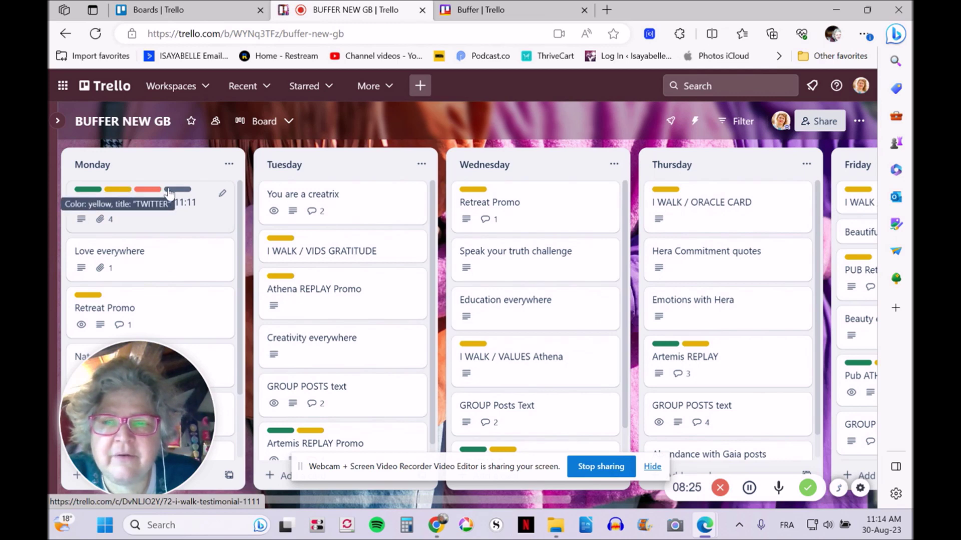
pyautogui.moveTo(369, 505); pyautogui.dragTo(299, 503)
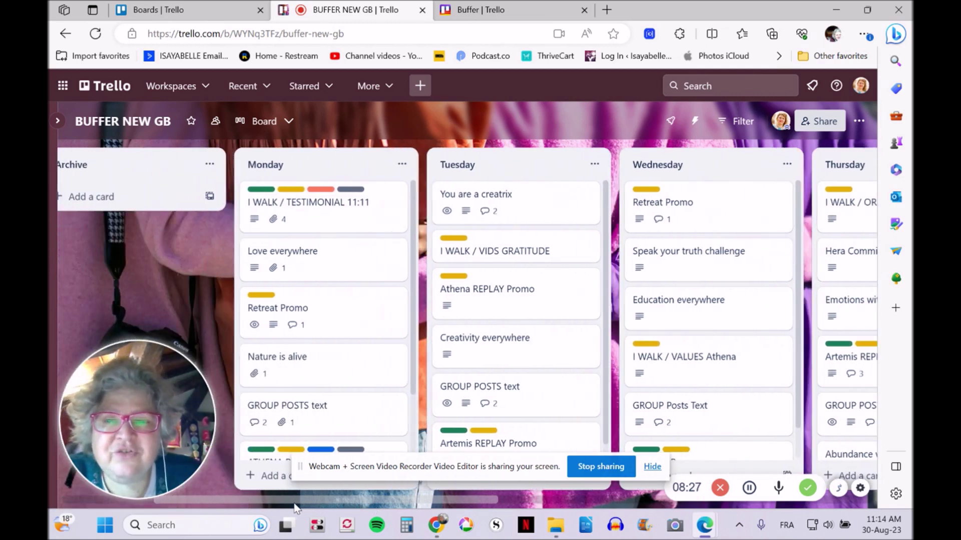
pyautogui.click(323, 210)
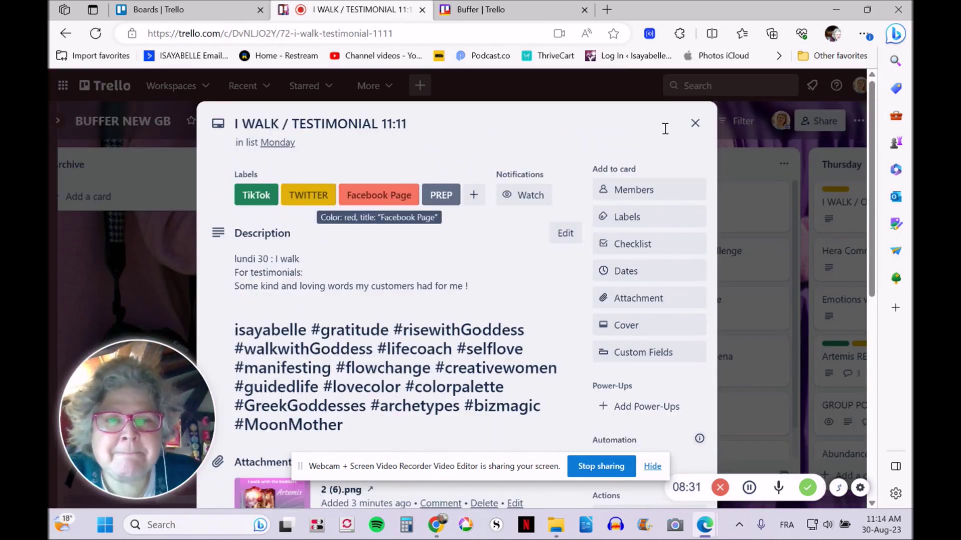
pyautogui.click(695, 124)
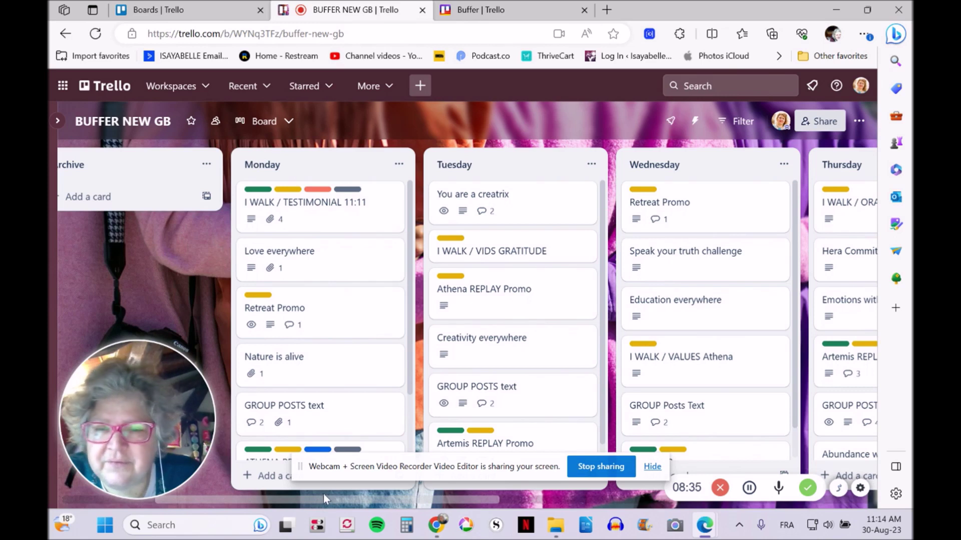
pyautogui.moveTo(325, 493); pyautogui.dragTo(379, 480)
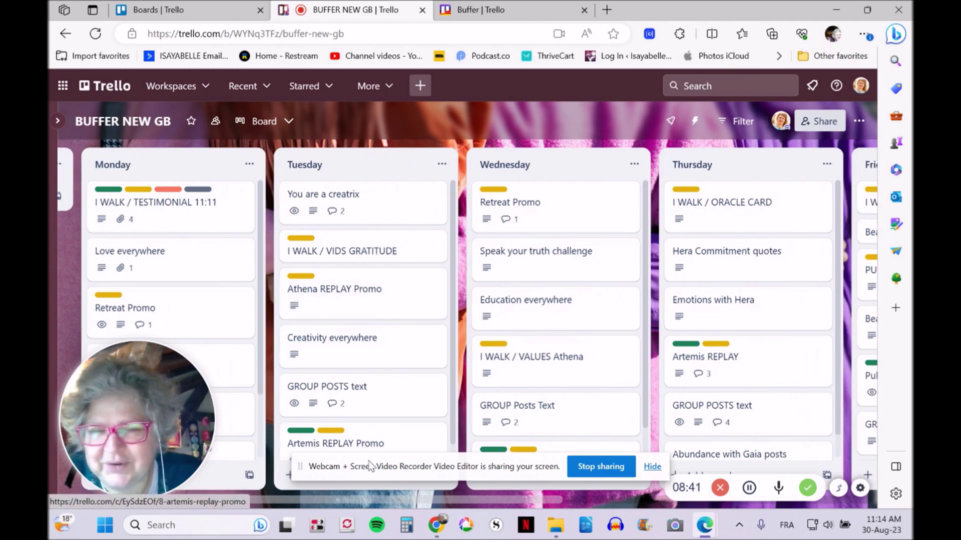
pyautogui.moveTo(364, 503); pyautogui.dragTo(248, 510)
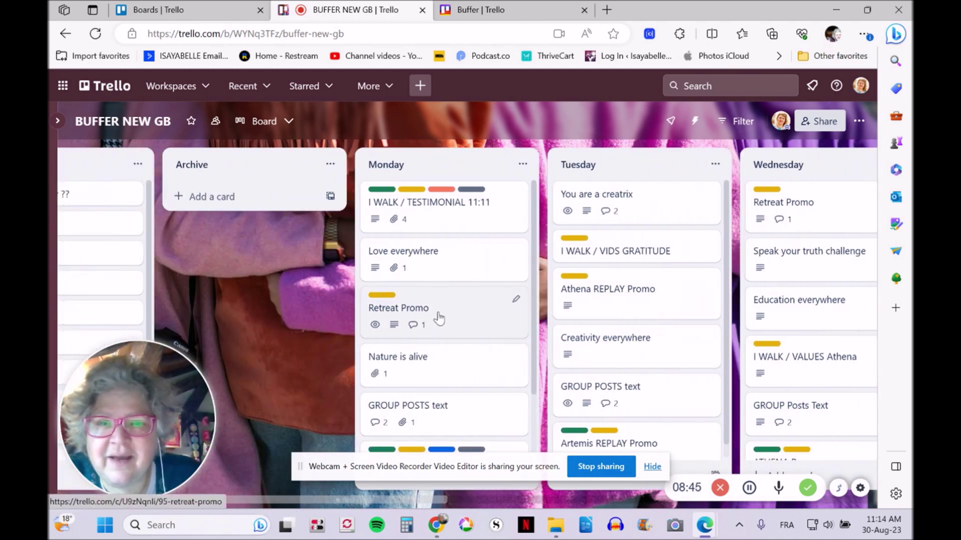
pyautogui.scroll(-2, 459, 322)
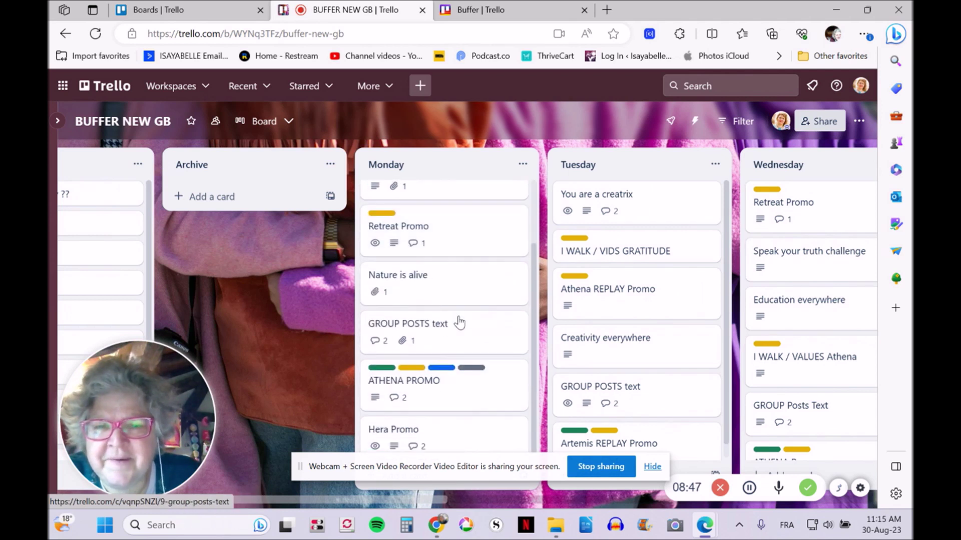
# Drag GROUP POSTS text below Nature is alive, and ATHENA PROMO up under Love everywhere.
pyautogui.scroll(2, 456, 324)
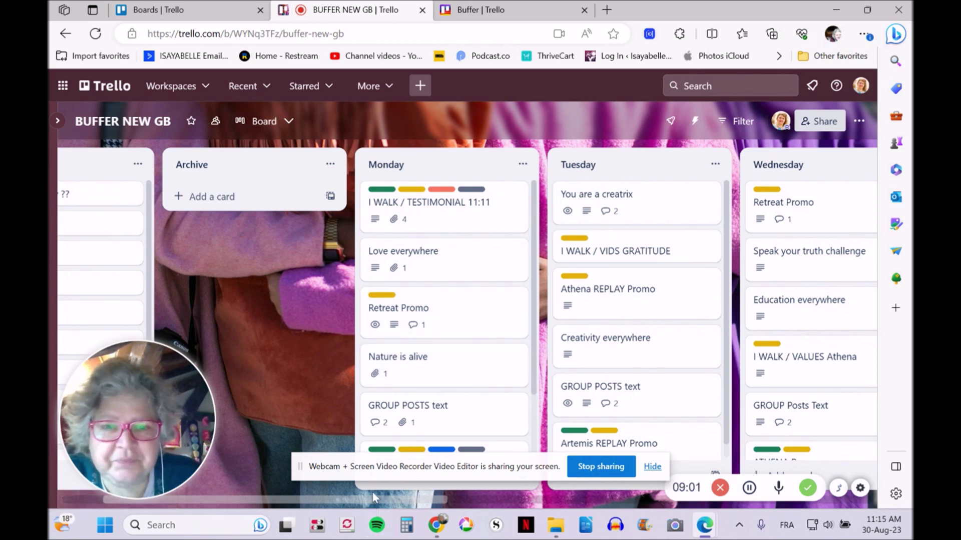
pyautogui.scroll(-2, 458, 345)
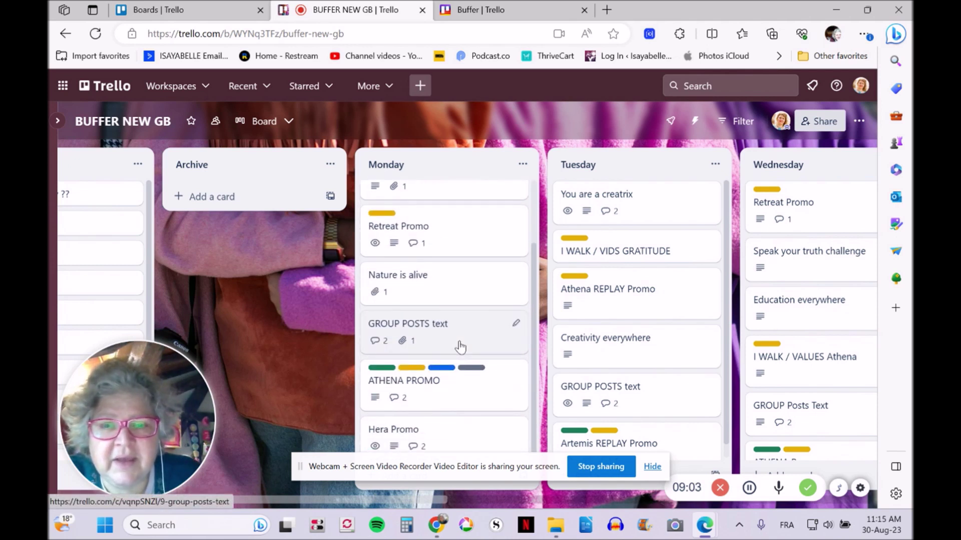
pyautogui.moveTo(461, 346); pyautogui.dragTo(456, 390)
pyautogui.moveTo(461, 434); pyautogui.dragTo(475, 307)
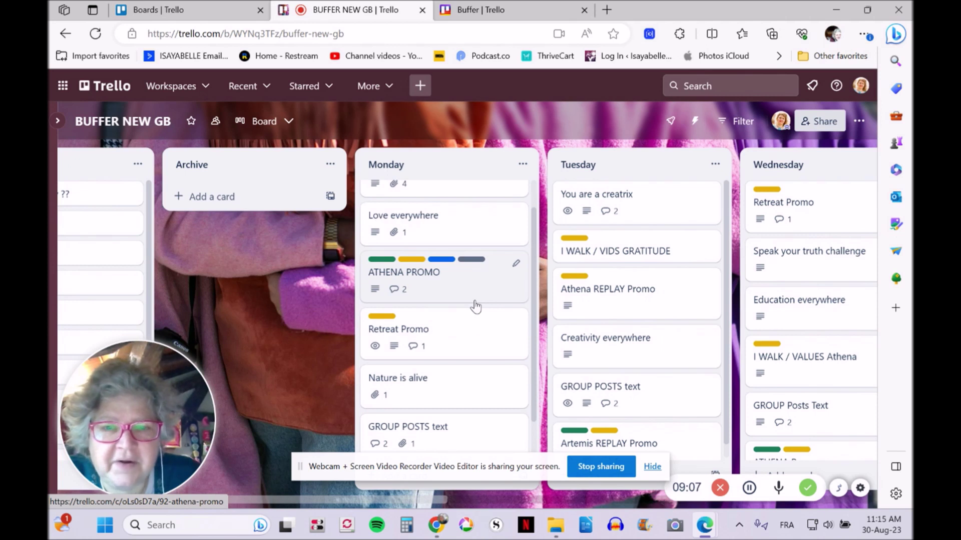